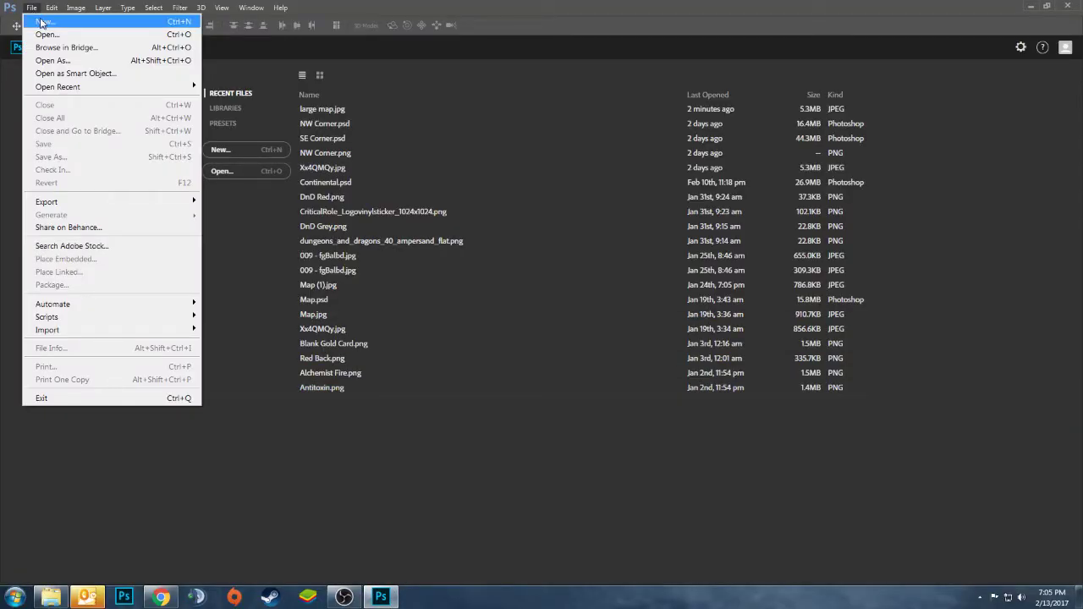
Open small map.jpg and enlarge it to 200 percent, 2048 × 1536 pixels.
{"action": "left_click", "coordinate": [64, 35]}
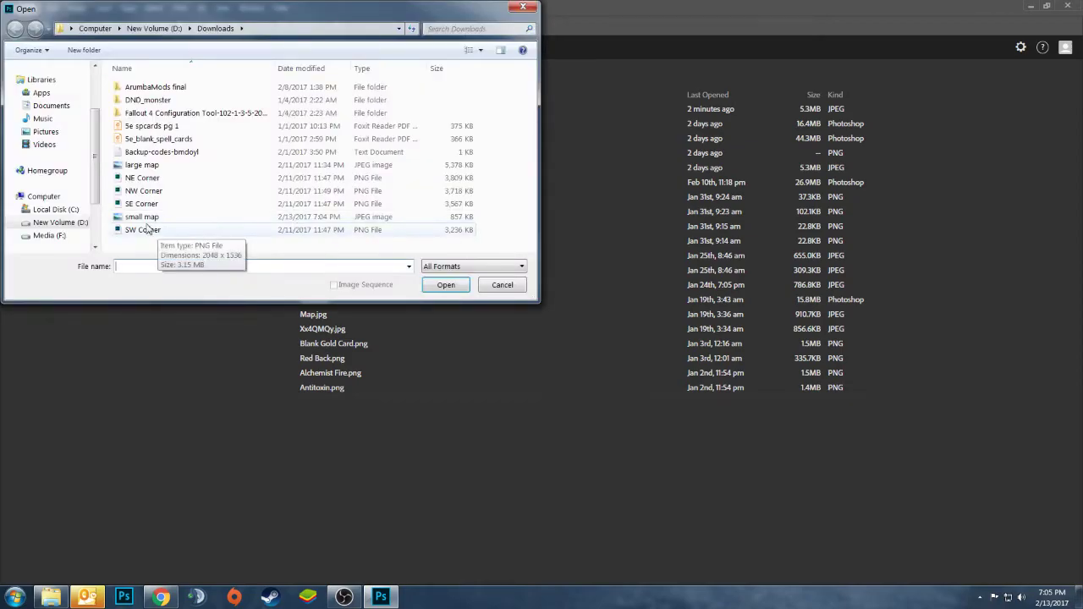
{"action": "double_click", "coordinate": [142, 217]}
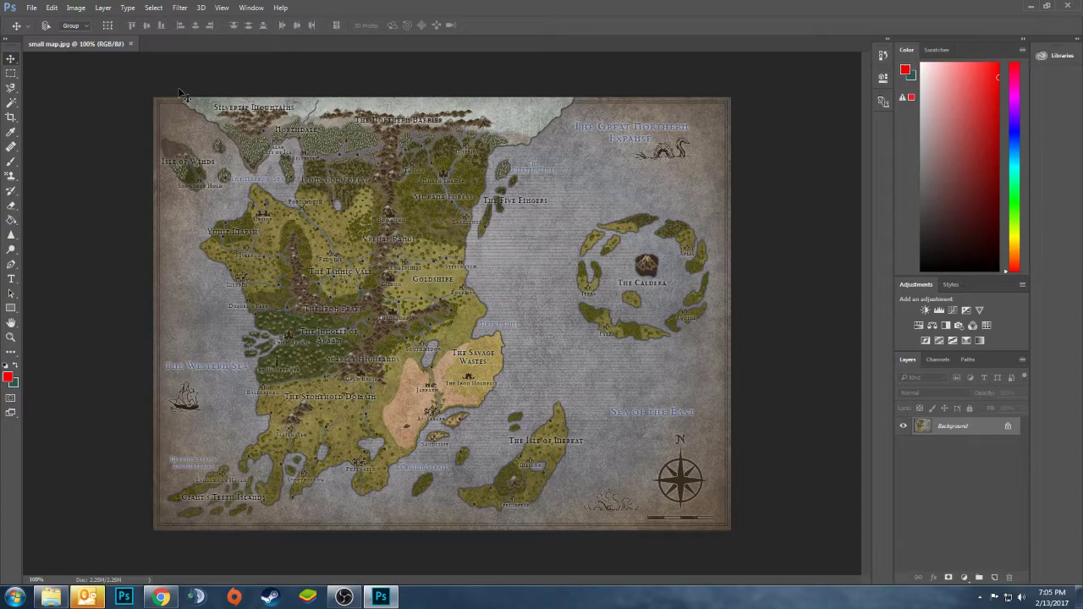
{"action": "left_click", "coordinate": [76, 7]}
{"action": "left_click", "coordinate": [111, 105]}
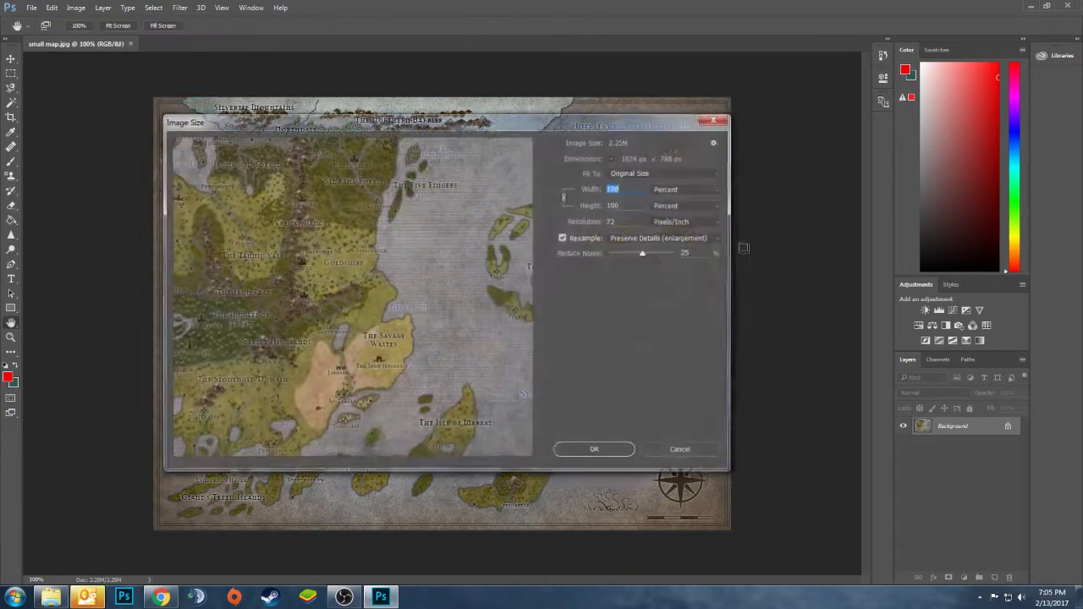
{"action": "type", "text": "200"}
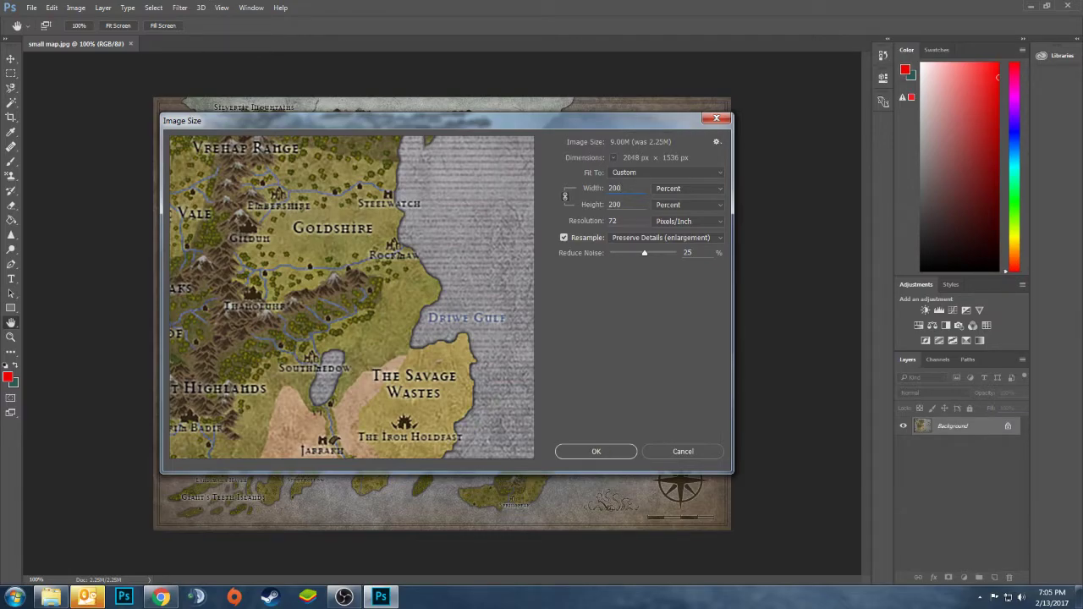
{"action": "left_click", "coordinate": [596, 451]}
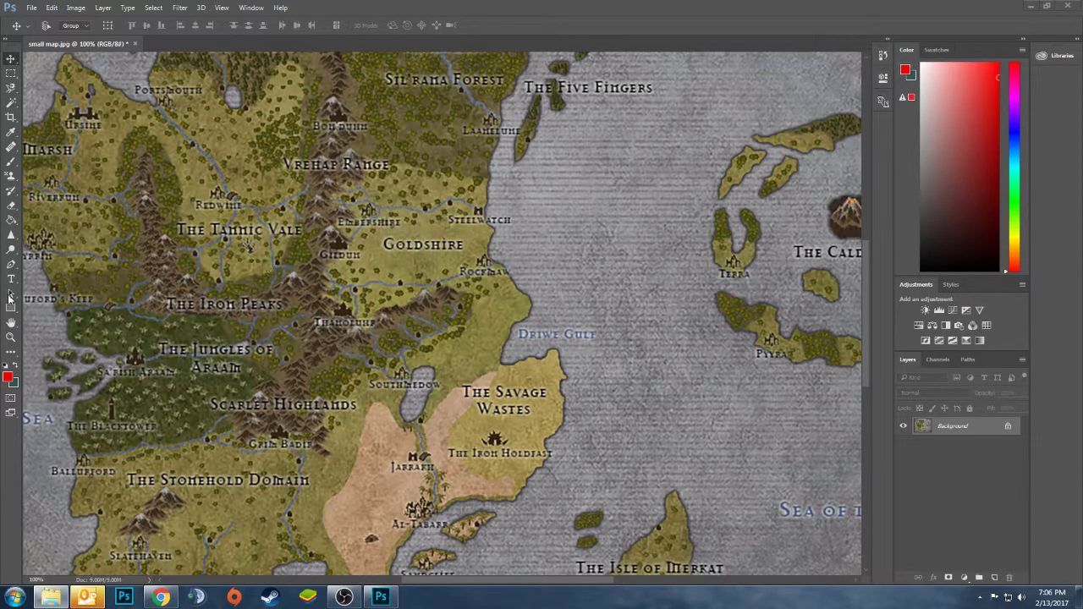
Close small map.jpg without saving and open large map.jpg.
{"action": "left_click", "coordinate": [134, 44]}
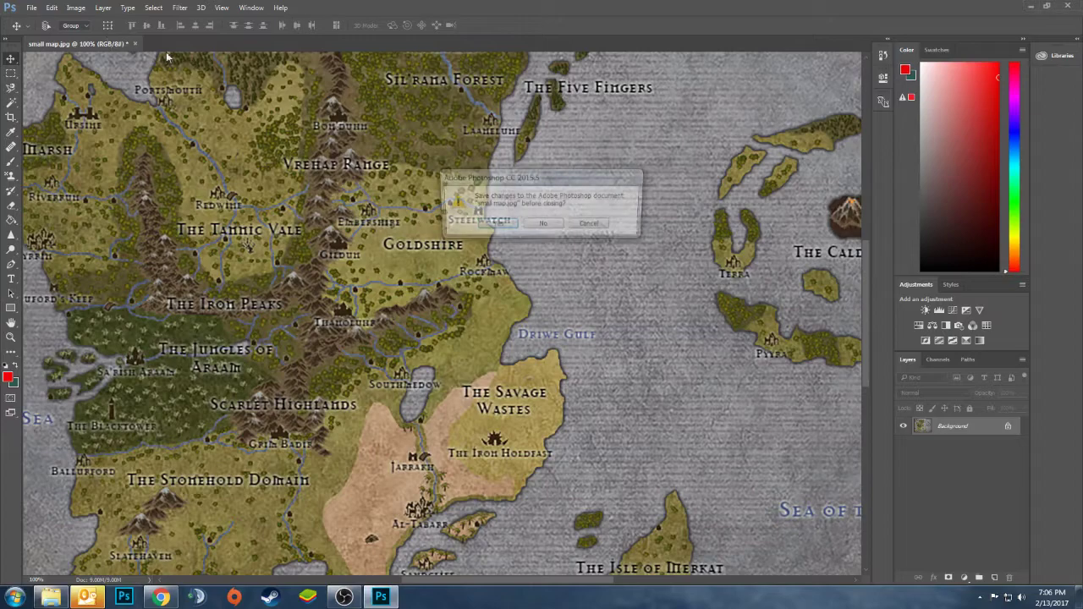
{"action": "left_click", "coordinate": [550, 224]}
{"action": "left_click", "coordinate": [32, 7]}
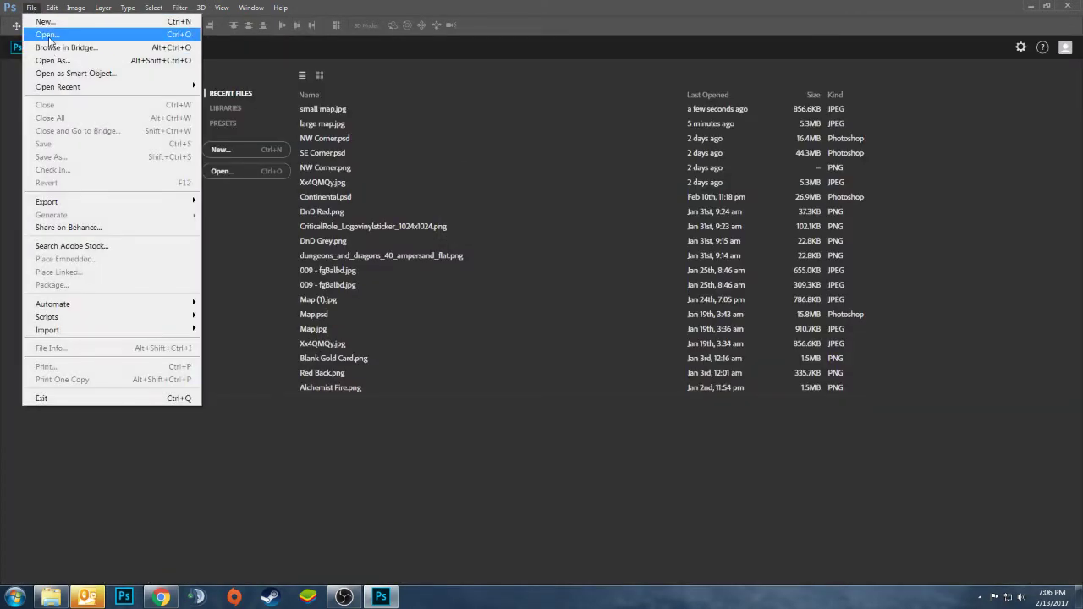
{"action": "left_click", "coordinate": [42, 32]}
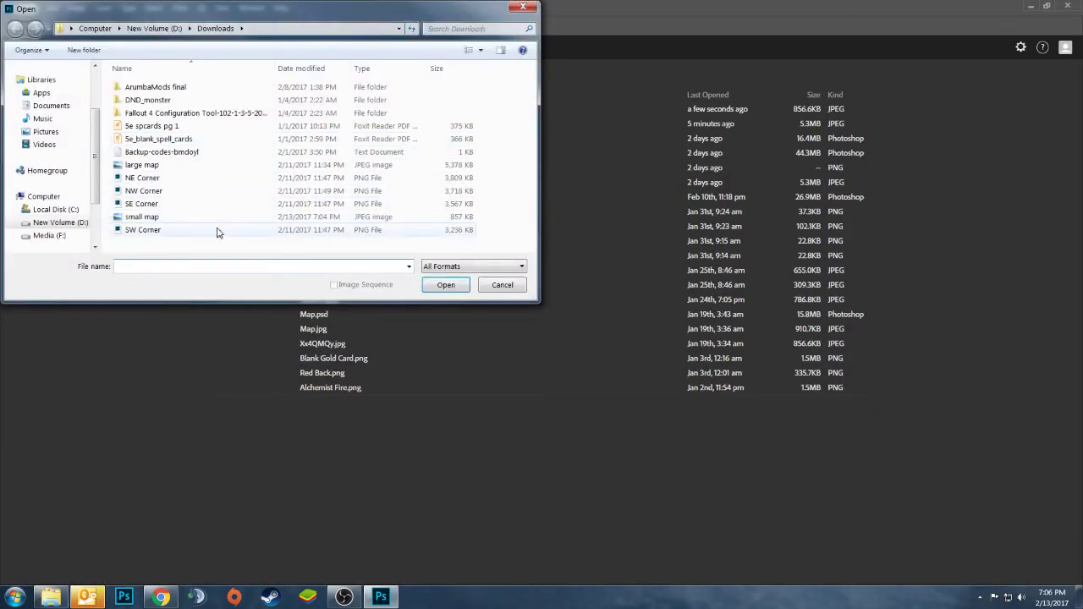
{"action": "double_click", "coordinate": [149, 165]}
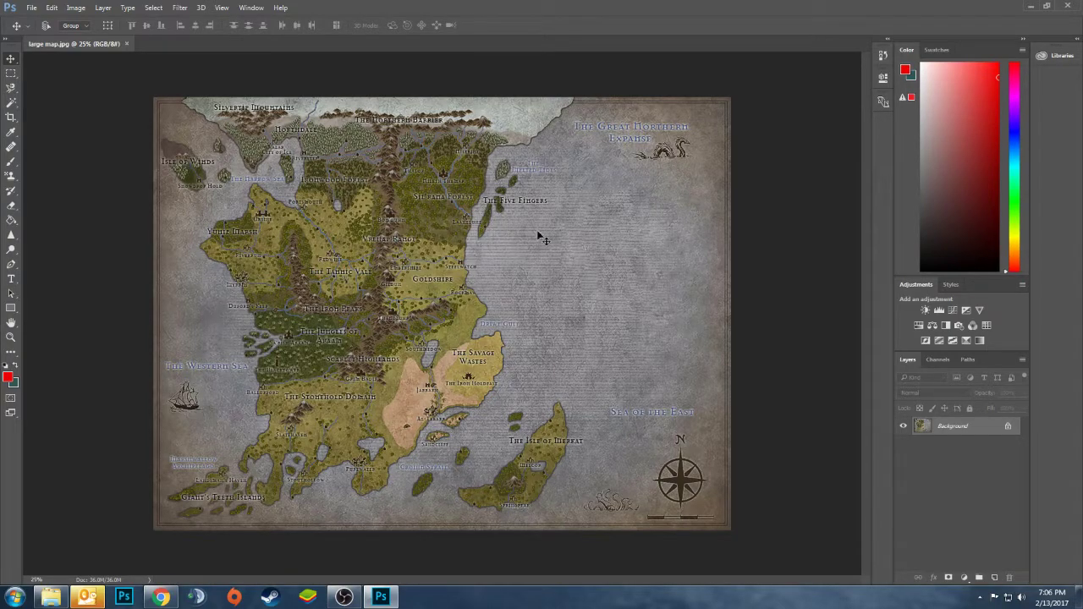
Create a blank transparent 2048×1536 document named NW Quadrant.
{"action": "left_click", "coordinate": [51, 8]}
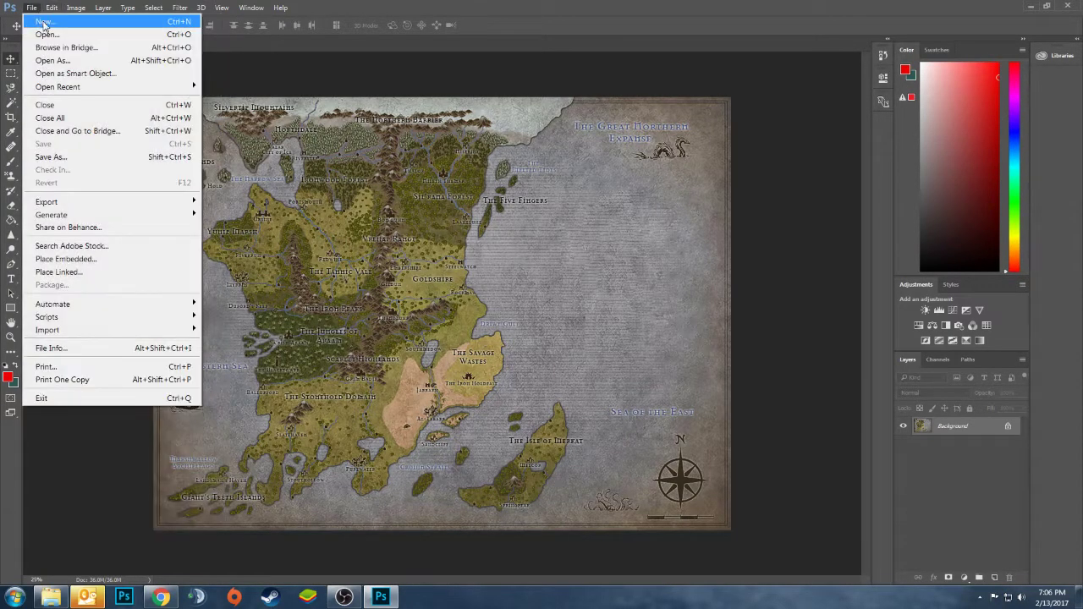
{"action": "left_click", "coordinate": [58, 20]}
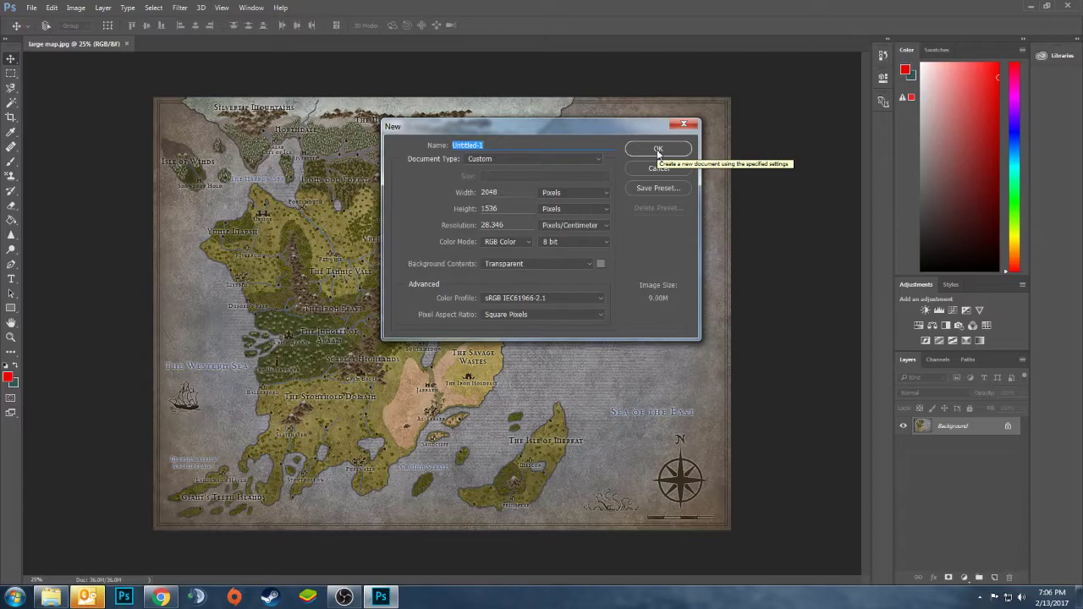
{"action": "type", "text": "NW Quadrant"}
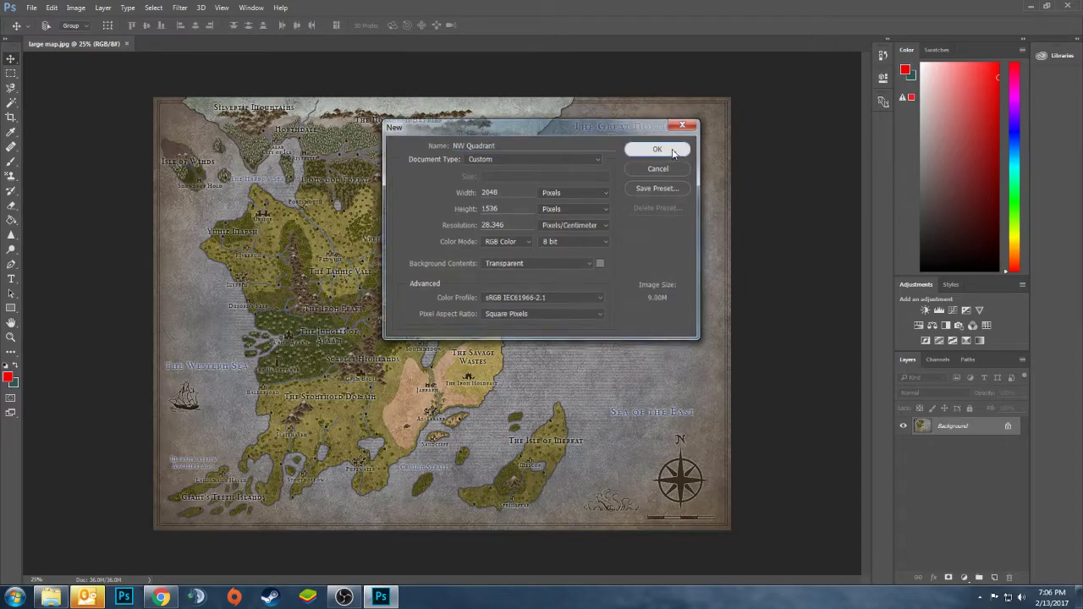
{"action": "left_click", "coordinate": [664, 151]}
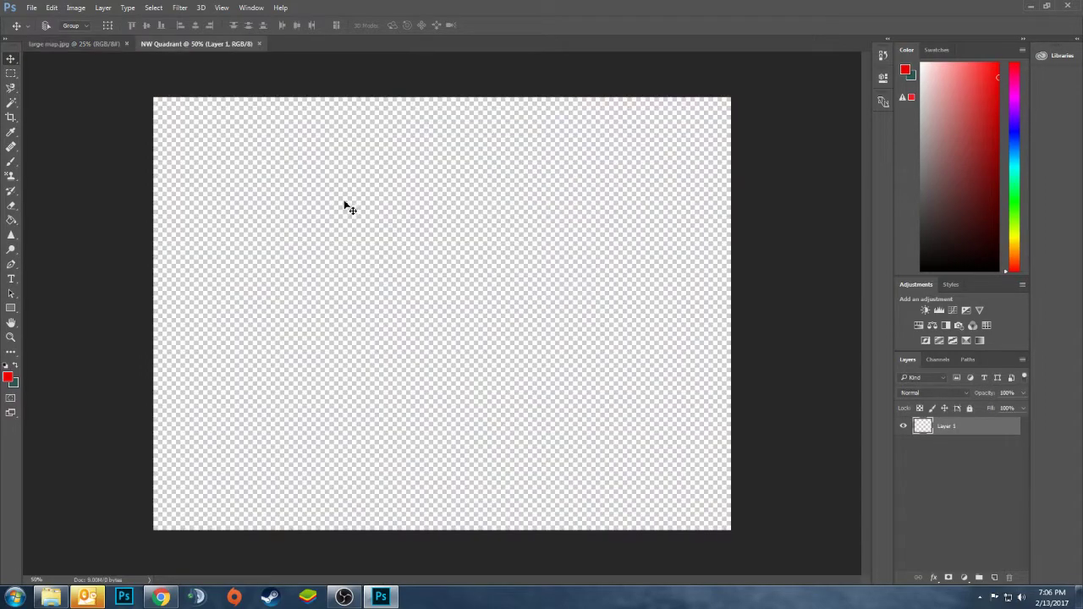
Drag the large map into NW Quadrant as a layer and nudge it onto the northwest corner.
{"action": "left_click", "coordinate": [72, 43]}
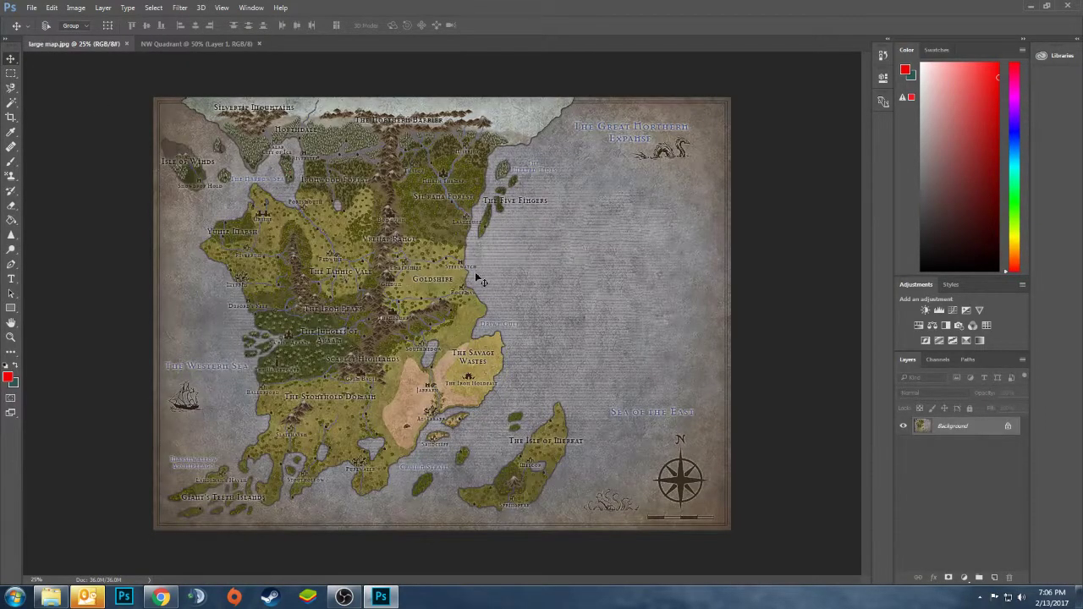
{"action": "left_click", "coordinate": [197, 45]}
{"action": "left_click_drag", "start_coordinate": [197, 52], "coordinate": [378, 247]}
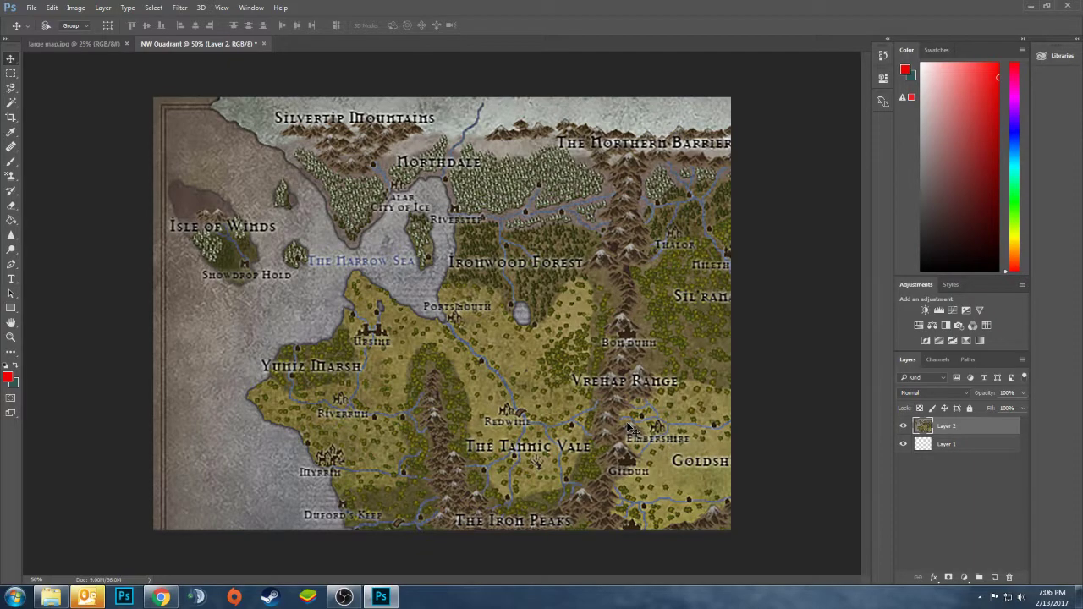
{"action": "mouse_move", "coordinate": [440, 410]}
{"action": "left_mouse_down"}
{"action": "mouse_move", "coordinate": [440, 398]}
{"action": "mouse_move", "coordinate": [446, 404]}
{"action": "mouse_move", "coordinate": [390, 410]}
{"action": "mouse_move", "coordinate": [444, 410]}
{"action": "left_mouse_up"}
{"action": "left_click_drag", "start_coordinate": [403, 332], "coordinate": [490, 330]}
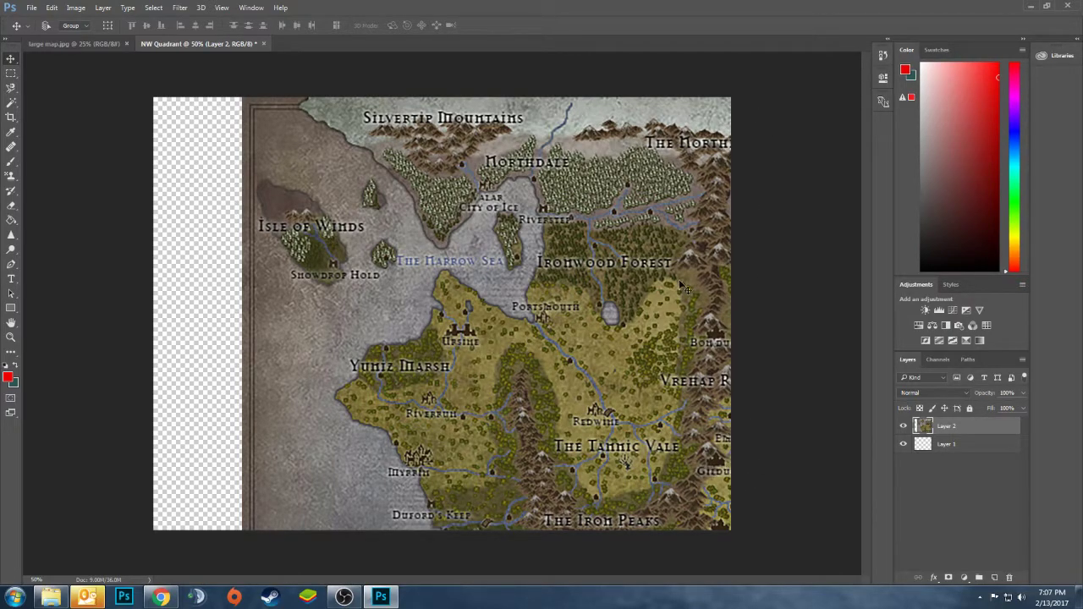
{"action": "left_click_drag", "start_coordinate": [547, 245], "coordinate": [543, 245]}
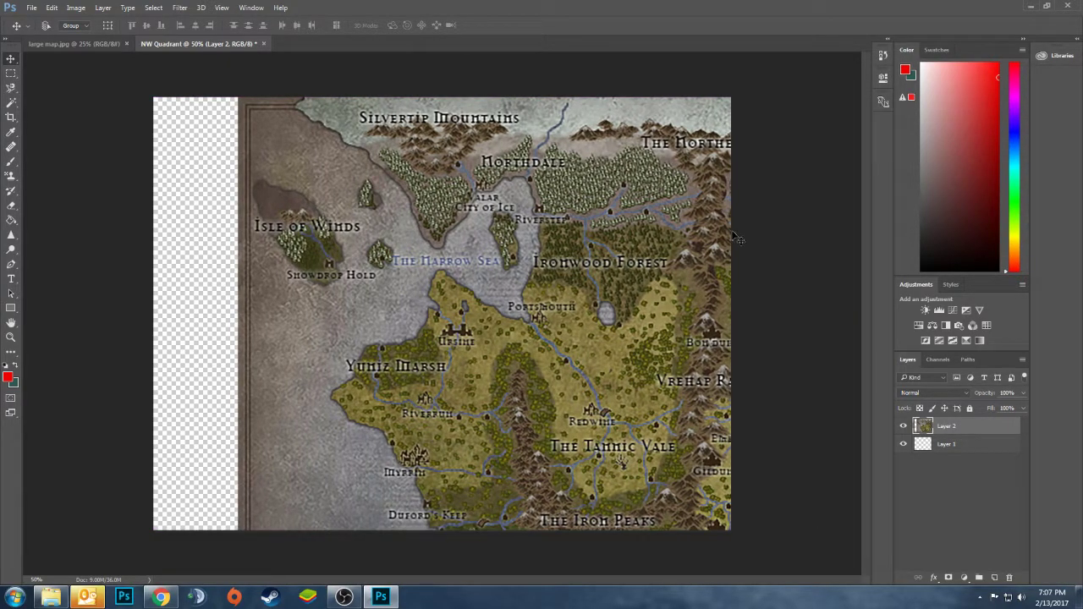
Discard NW Quadrant and open the NE, NW, SE and SW Corner PNGs together.
{"action": "left_click", "coordinate": [264, 44]}
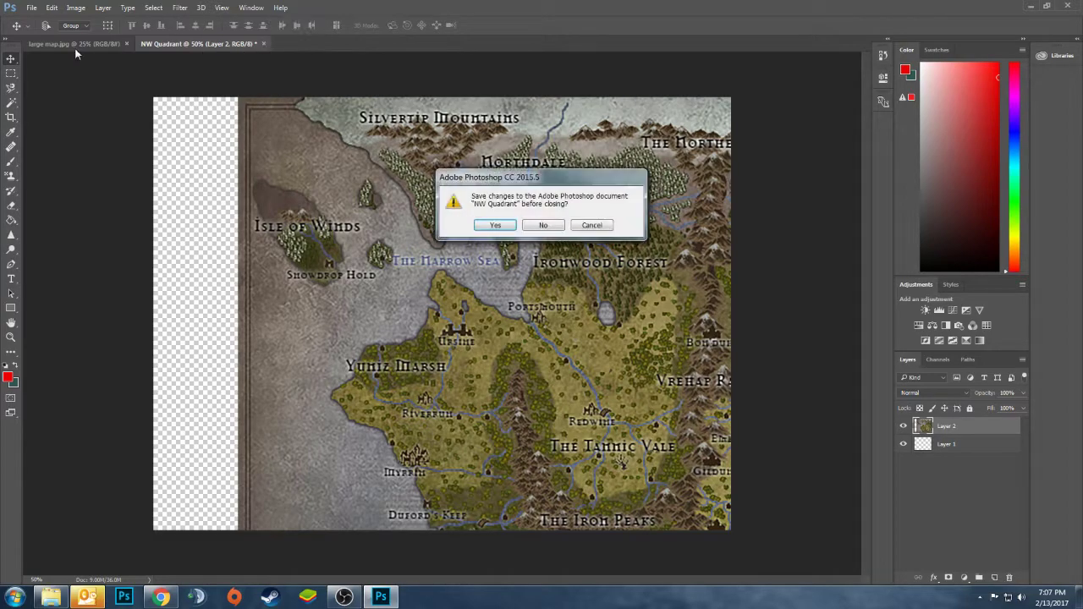
{"action": "left_click", "coordinate": [554, 226]}
{"action": "left_click", "coordinate": [31, 8]}
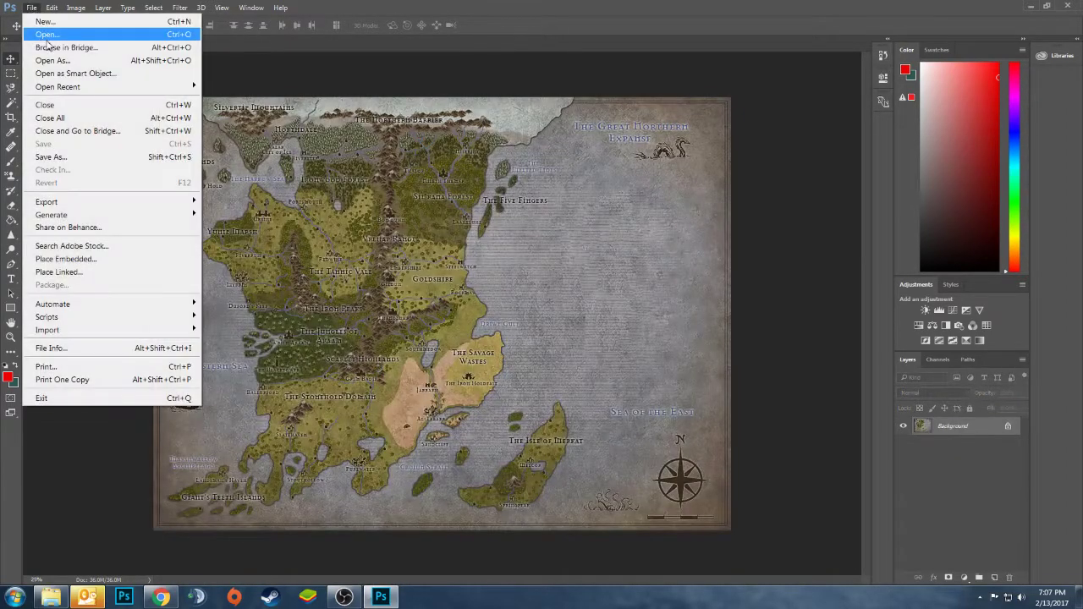
{"action": "left_click", "coordinate": [47, 39]}
{"action": "left_click", "coordinate": [144, 177]}
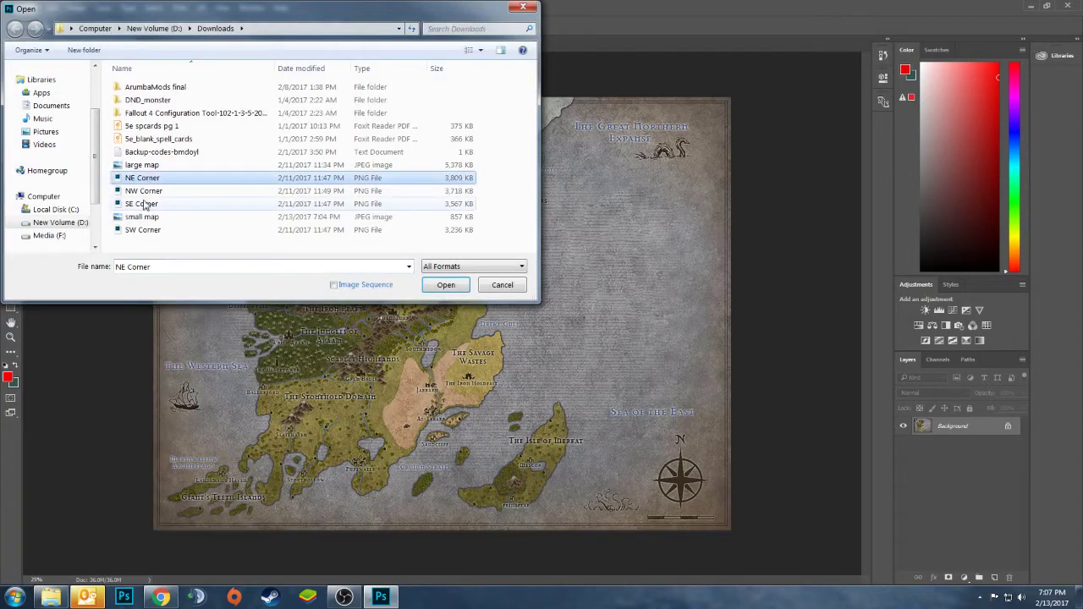
{"action": "left_click", "coordinate": [141, 204], "text": "shift"}
{"action": "left_click", "coordinate": [143, 229], "text": "ctrl"}
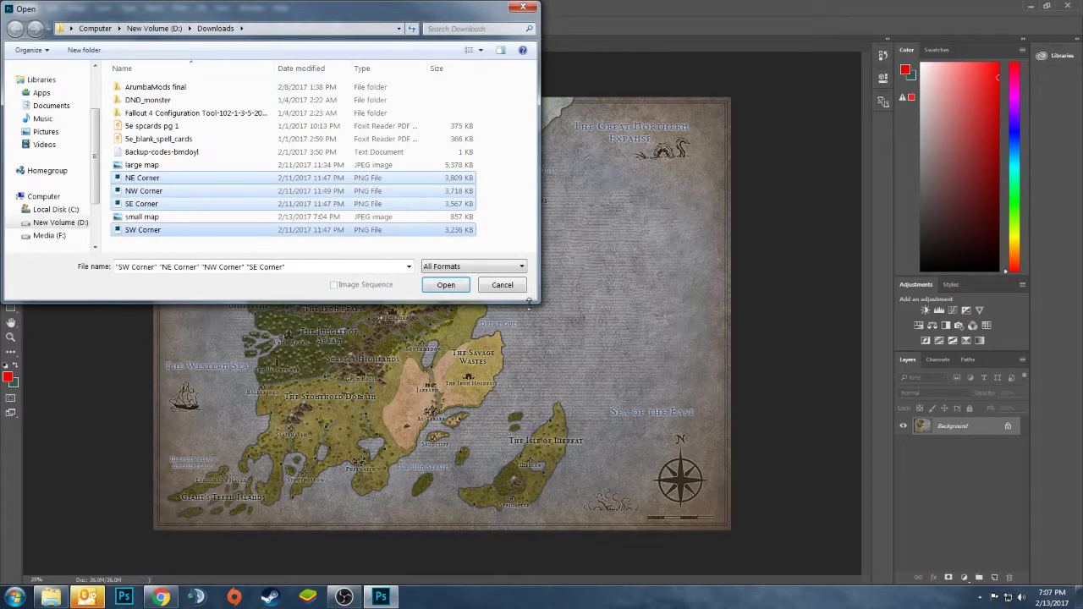
{"action": "left_click", "coordinate": [450, 285]}
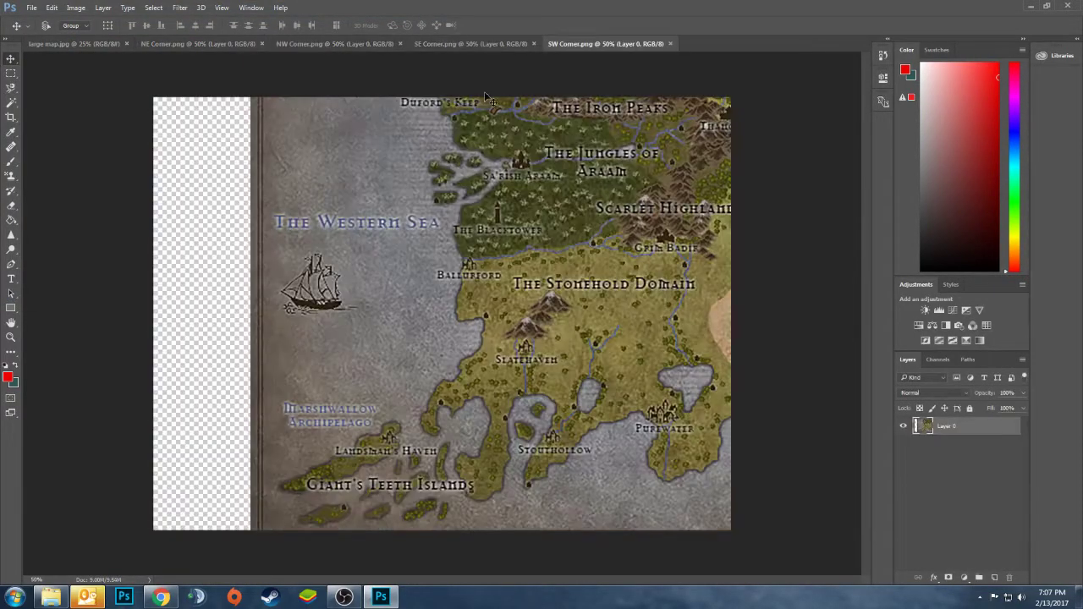
Check the NW, SW, NE and SE Corner documents in turn, ending on SE Corner.
{"action": "left_click", "coordinate": [335, 44]}
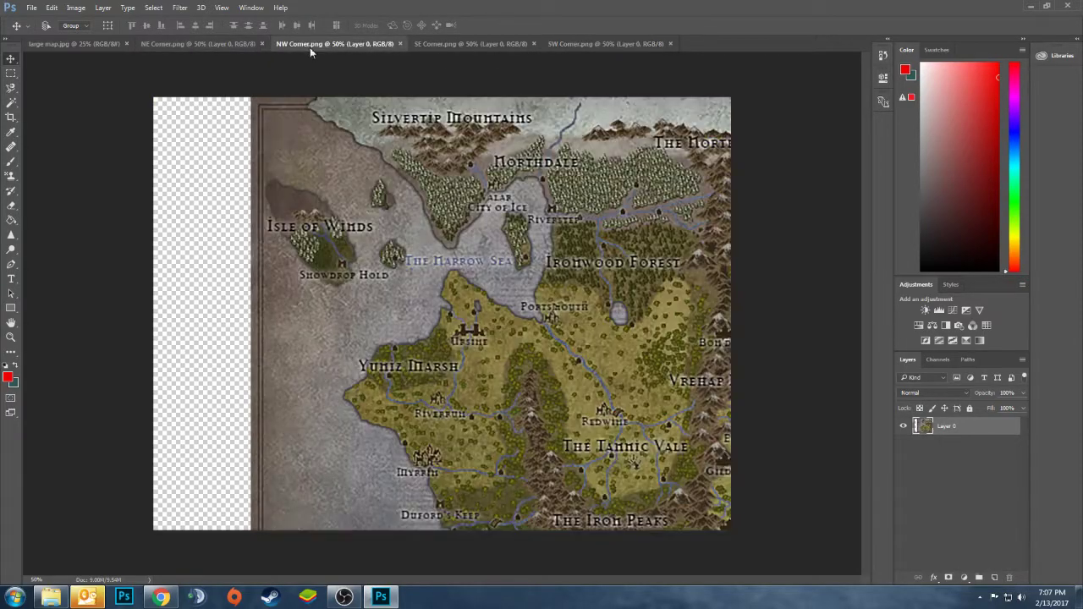
{"action": "left_click", "coordinate": [572, 44]}
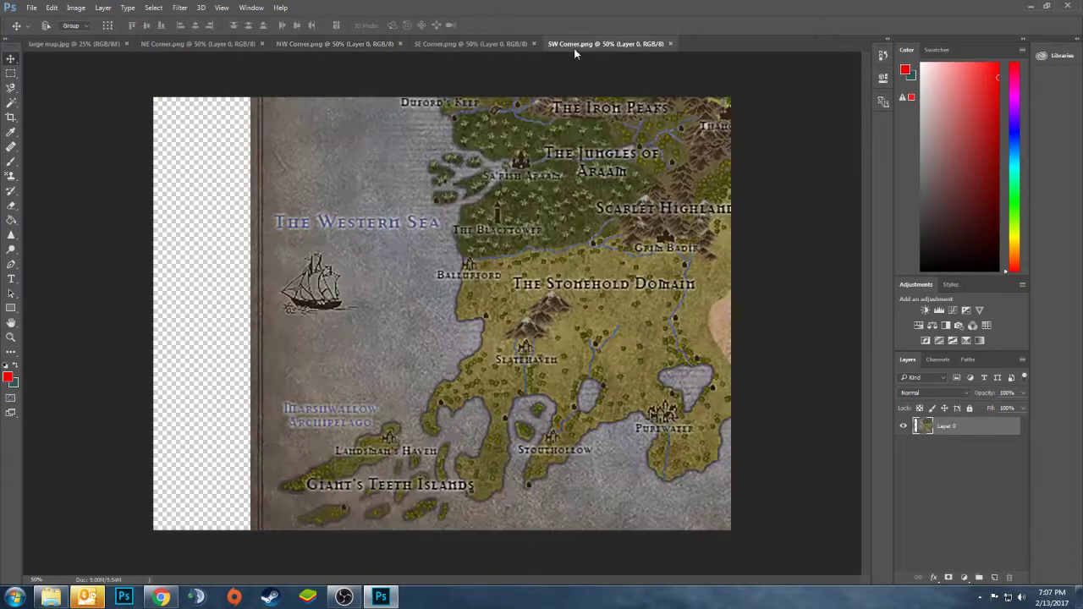
{"action": "left_click", "coordinate": [195, 44]}
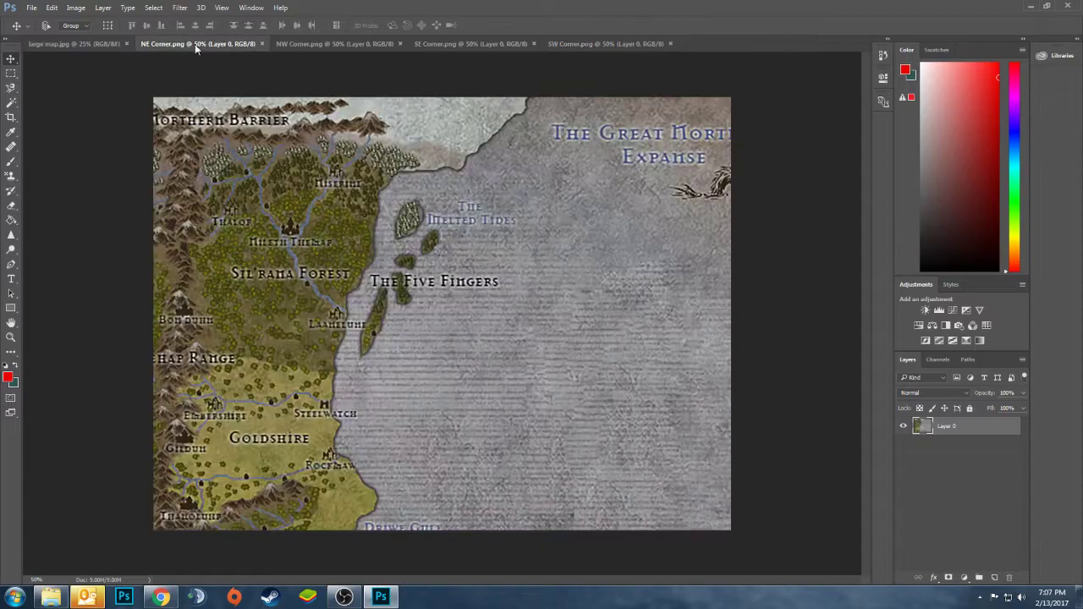
{"action": "left_click", "coordinate": [457, 44]}
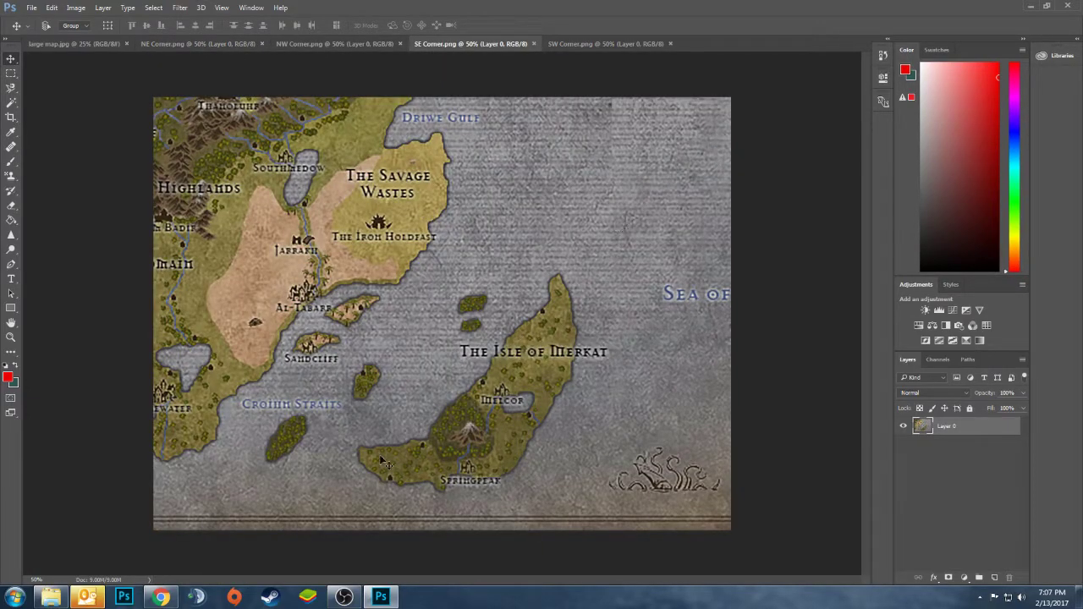
In Inkarnate, sculpt land at size 128 over the entire water canvas.
{"action": "left_click", "coordinate": [166, 598]}
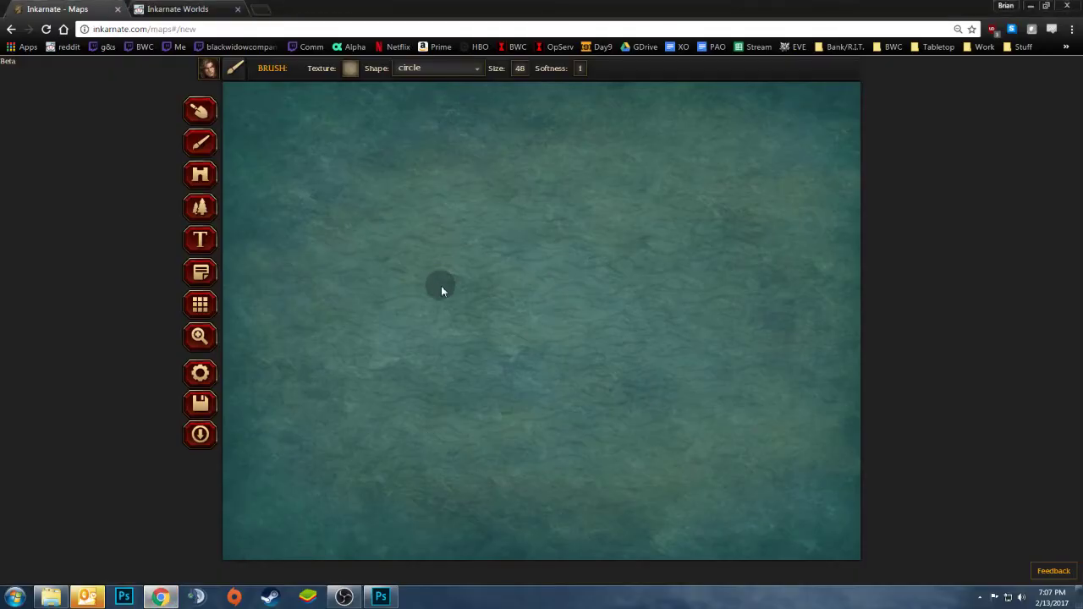
{"action": "left_click", "coordinate": [199, 111]}
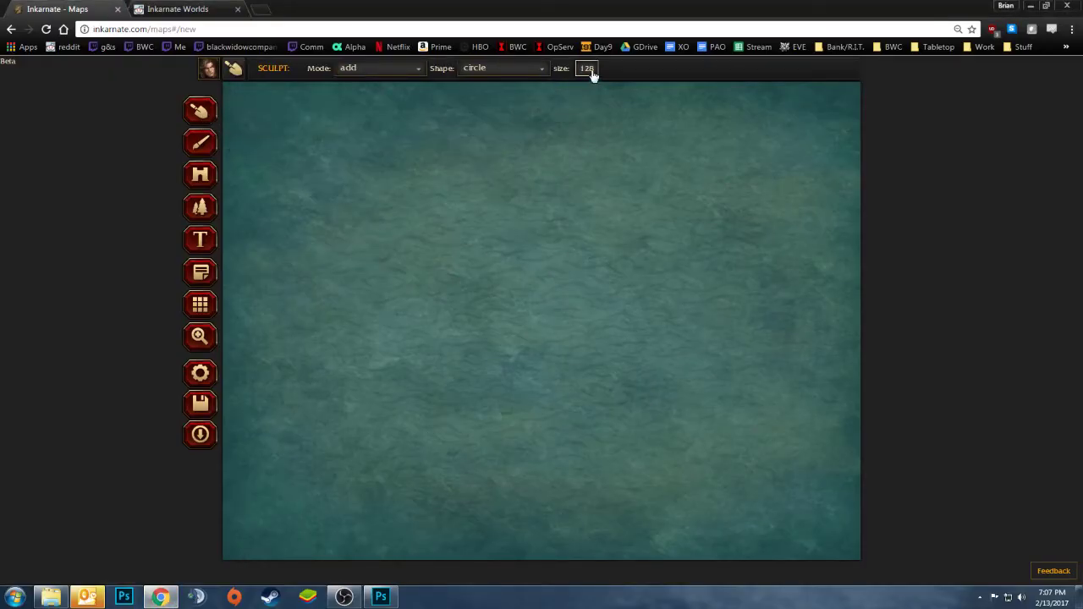
{"action": "mouse_move", "coordinate": [249, 109]}
{"action": "left_mouse_down"}
{"action": "mouse_move", "coordinate": [848, 114]}
{"action": "mouse_move", "coordinate": [783, 160]}
{"action": "mouse_move", "coordinate": [252, 158]}
{"action": "mouse_move", "coordinate": [289, 197]}
{"action": "mouse_move", "coordinate": [720, 205]}
{"action": "mouse_move", "coordinate": [307, 254]}
{"action": "left_mouse_up"}
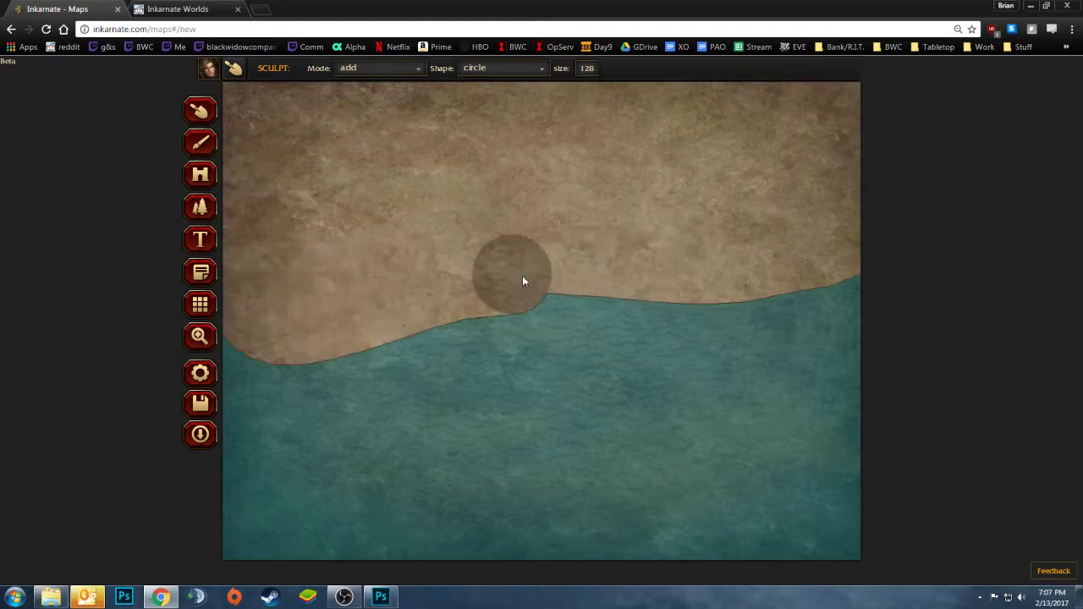
{"action": "mouse_move", "coordinate": [522, 281]}
{"action": "left_mouse_down"}
{"action": "mouse_move", "coordinate": [833, 295]}
{"action": "mouse_move", "coordinate": [866, 434]}
{"action": "mouse_move", "coordinate": [853, 555]}
{"action": "mouse_move", "coordinate": [218, 538]}
{"action": "mouse_move", "coordinate": [254, 375]}
{"action": "mouse_move", "coordinate": [329, 332]}
{"action": "mouse_move", "coordinate": [375, 349]}
{"action": "mouse_move", "coordinate": [419, 416]}
{"action": "mouse_move", "coordinate": [412, 514]}
{"action": "mouse_move", "coordinate": [475, 456]}
{"action": "mouse_move", "coordinate": [486, 483]}
{"action": "mouse_move", "coordinate": [582, 492]}
{"action": "mouse_move", "coordinate": [644, 515]}
{"action": "mouse_move", "coordinate": [763, 519]}
{"action": "mouse_move", "coordinate": [551, 472]}
{"action": "left_mouse_up"}
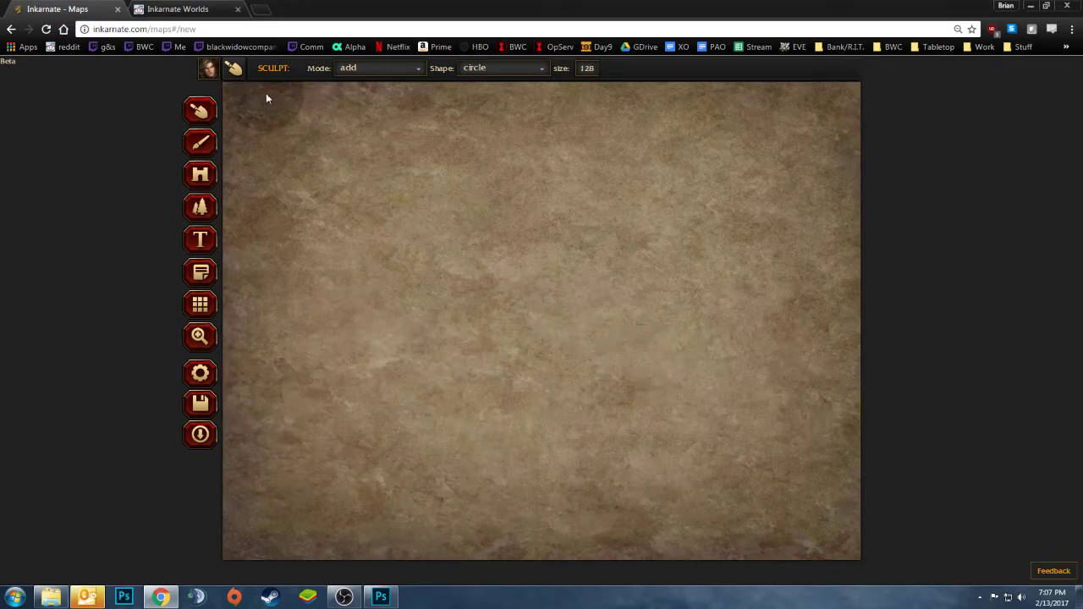
Paint the CUSTOM 5/10 NW Corner map texture at size 128 across most of the land.
{"action": "left_click", "coordinate": [200, 144]}
{"action": "left_click", "coordinate": [350, 71]}
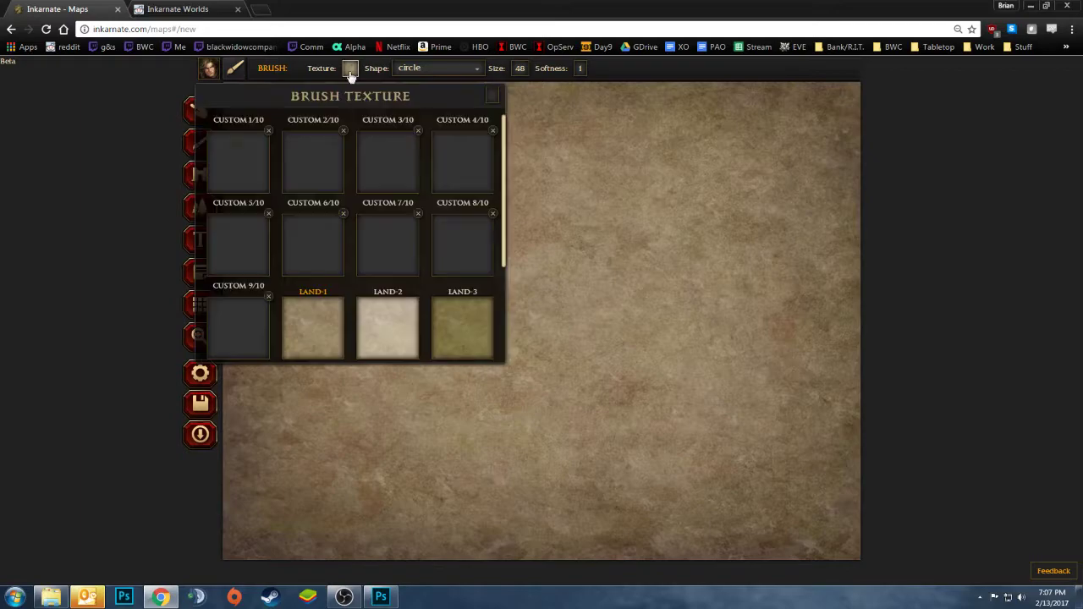
{"action": "left_click", "coordinate": [489, 96]}
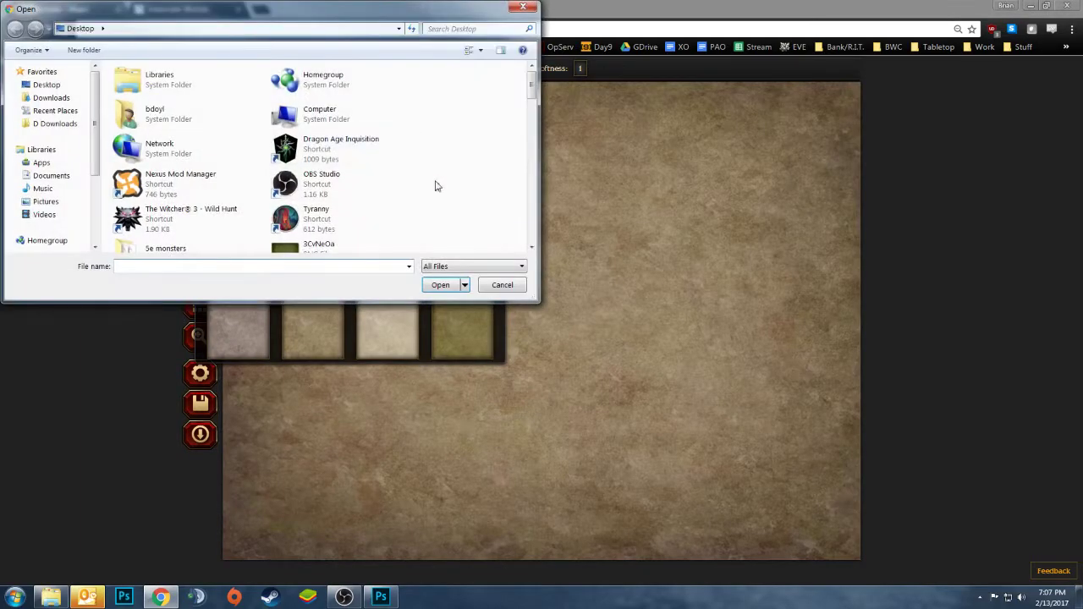
{"action": "left_click", "coordinate": [49, 124]}
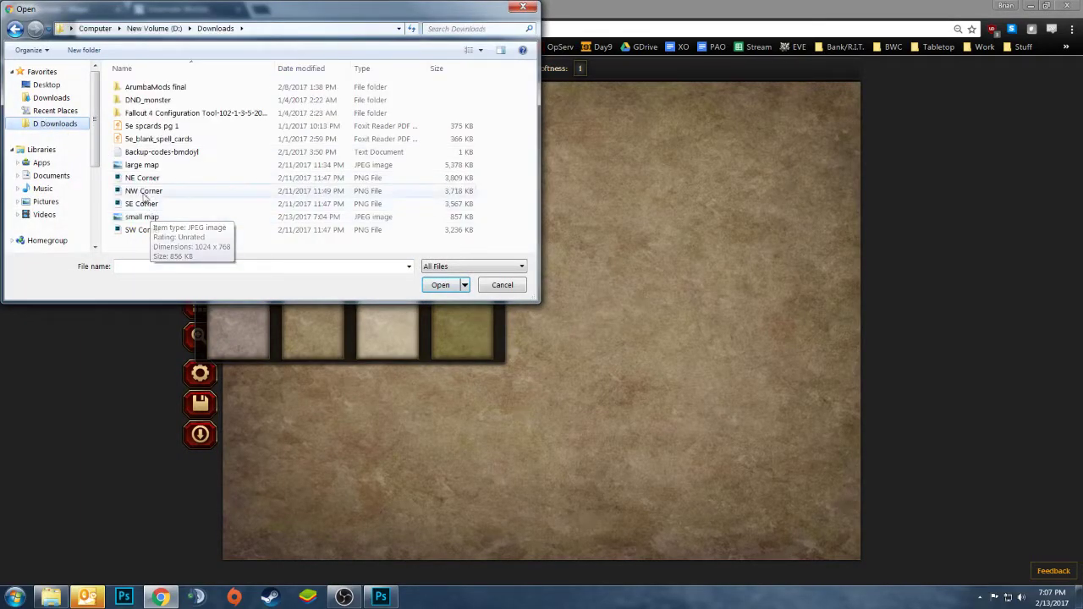
{"action": "left_click", "coordinate": [523, 7]}
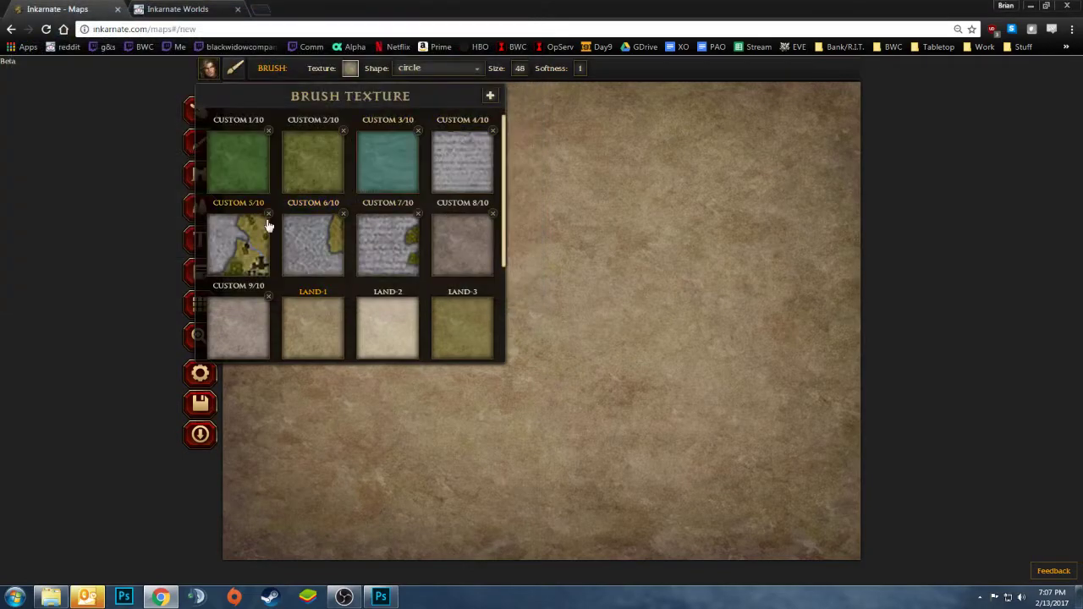
{"action": "left_click", "coordinate": [243, 252]}
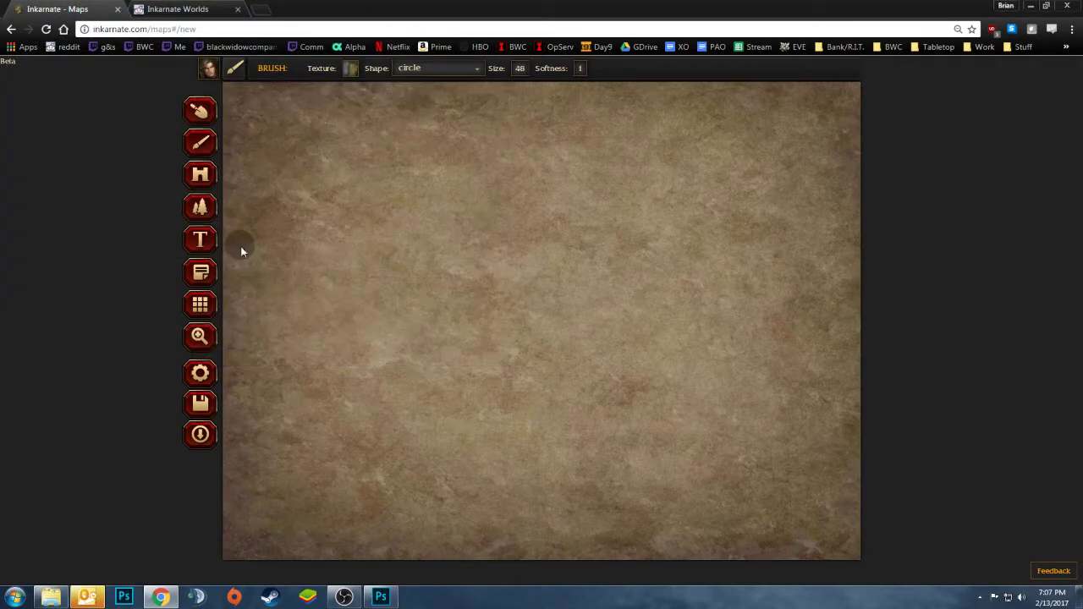
{"action": "mouse_move", "coordinate": [514, 77]}
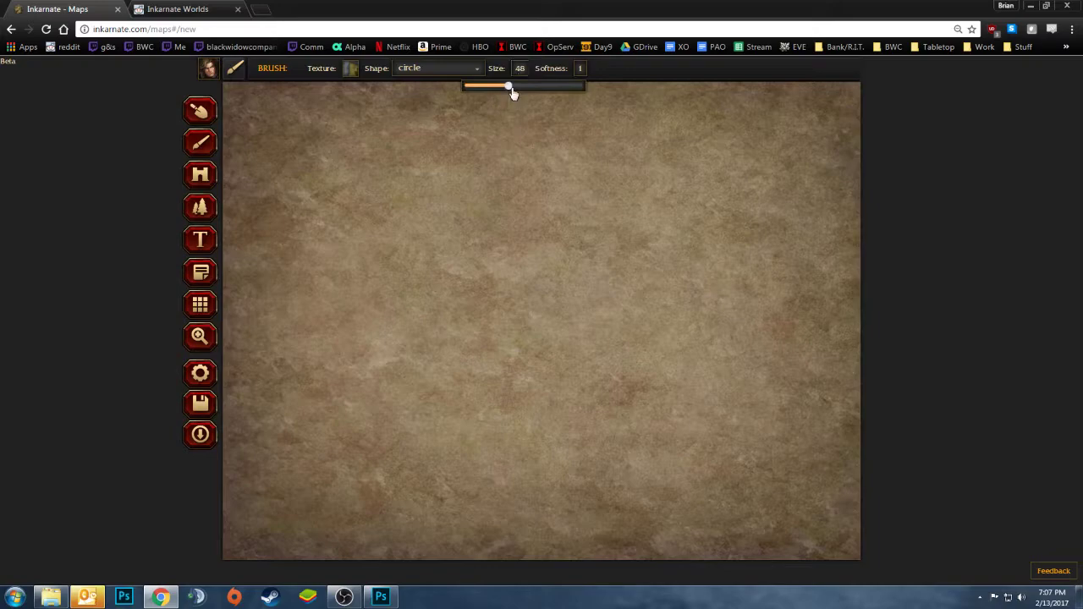
{"action": "left_click_drag", "start_coordinate": [507, 90], "coordinate": [621, 92]}
{"action": "mouse_move", "coordinate": [845, 123]}
{"action": "left_mouse_down"}
{"action": "mouse_move", "coordinate": [391, 114]}
{"action": "mouse_move", "coordinate": [292, 160]}
{"action": "mouse_move", "coordinate": [837, 225]}
{"action": "mouse_move", "coordinate": [255, 291]}
{"action": "mouse_move", "coordinate": [812, 330]}
{"action": "mouse_move", "coordinate": [375, 380]}
{"action": "mouse_move", "coordinate": [777, 369]}
{"action": "mouse_move", "coordinate": [685, 521]}
{"action": "mouse_move", "coordinate": [641, 549]}
{"action": "mouse_move", "coordinate": [343, 506]}
{"action": "mouse_move", "coordinate": [558, 508]}
{"action": "left_mouse_up"}
Sculpt in subtract mode down the left edge to carve a curved western coastline.
{"action": "left_click", "coordinate": [200, 110]}
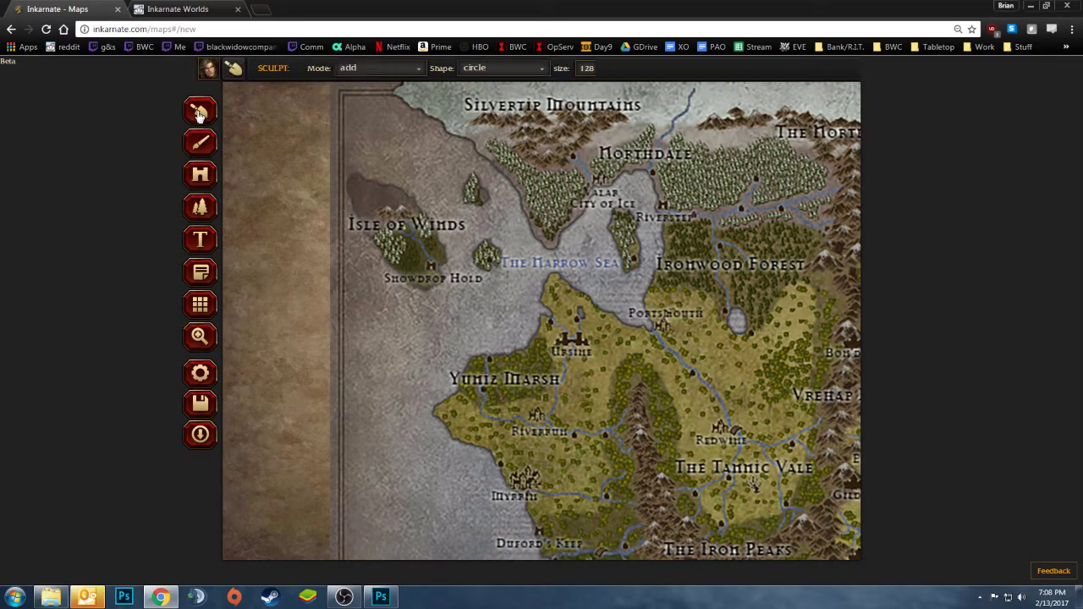
{"action": "left_click", "coordinate": [378, 68]}
{"action": "left_click", "coordinate": [356, 103]}
{"action": "mouse_move", "coordinate": [254, 121]}
{"action": "left_mouse_down"}
{"action": "mouse_move", "coordinate": [271, 440]}
{"action": "mouse_move", "coordinate": [300, 530]}
{"action": "mouse_move", "coordinate": [252, 497]}
{"action": "mouse_move", "coordinate": [426, 542]}
{"action": "mouse_move", "coordinate": [477, 539]}
{"action": "mouse_move", "coordinate": [448, 500]}
{"action": "mouse_move", "coordinate": [392, 464]}
{"action": "mouse_move", "coordinate": [381, 377]}
{"action": "mouse_move", "coordinate": [334, 407]}
{"action": "mouse_move", "coordinate": [303, 262]}
{"action": "mouse_move", "coordinate": [297, 363]}
{"action": "mouse_move", "coordinate": [360, 338]}
{"action": "mouse_move", "coordinate": [423, 381]}
{"action": "left_mouse_up"}
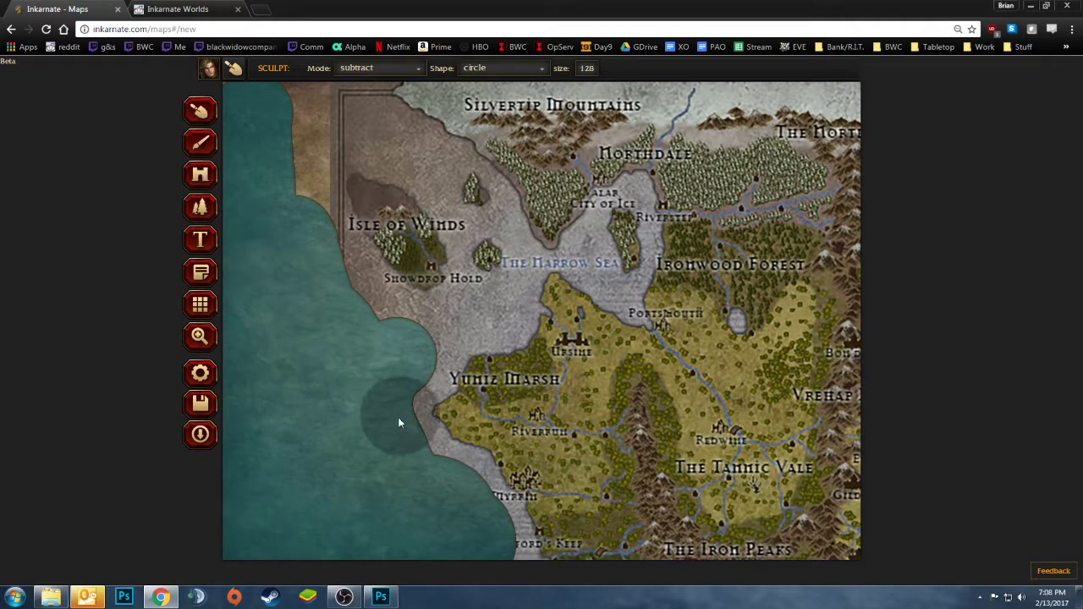
{"action": "left_click", "coordinate": [201, 146]}
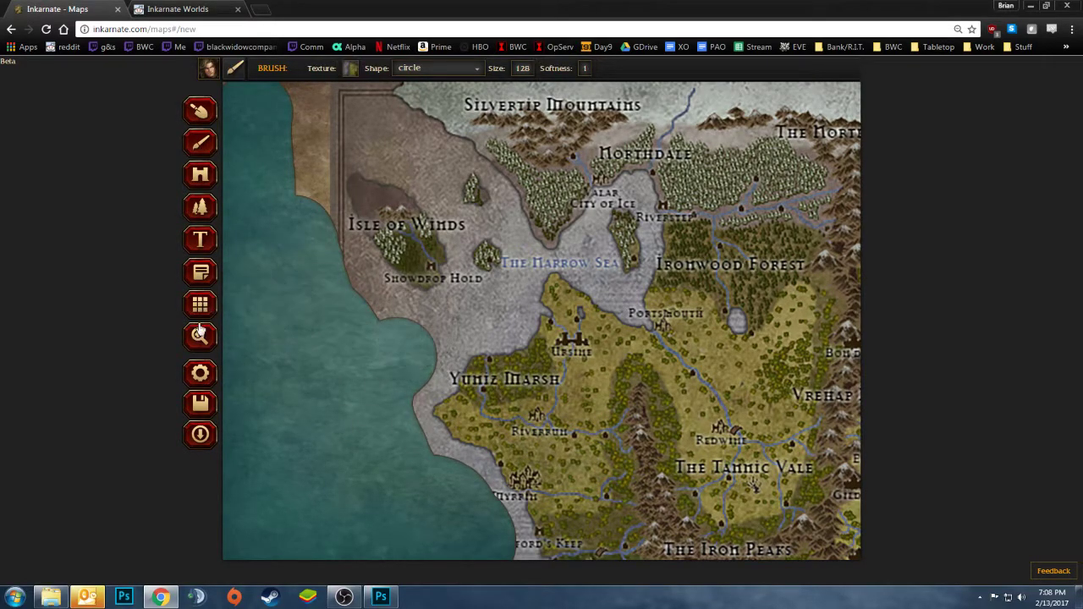
{"action": "left_click", "coordinate": [200, 207]}
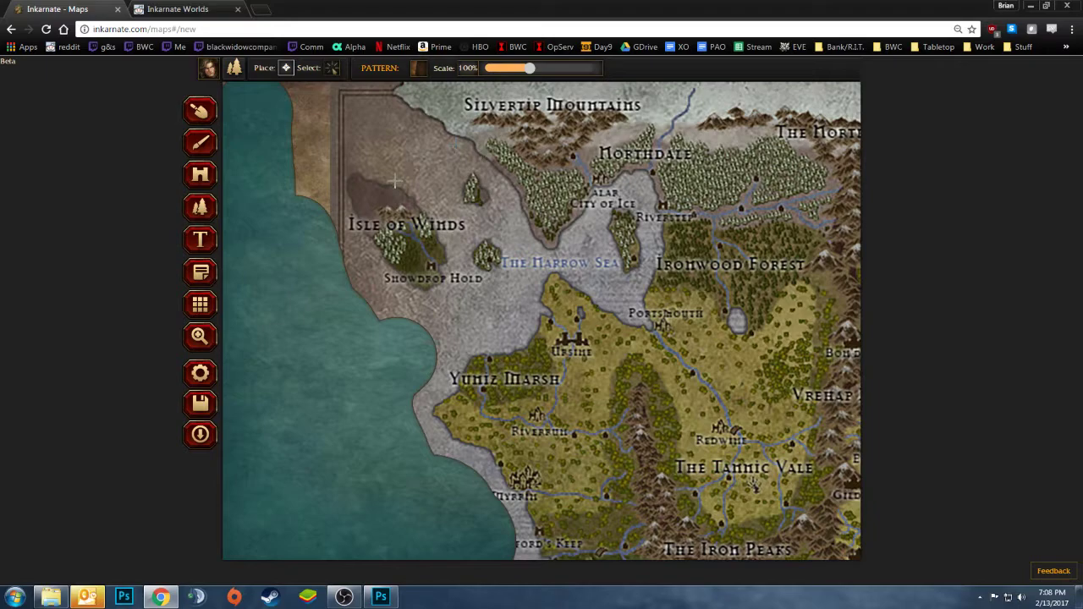
Leave the new map, open the fourth saved map for editing, and set the large reference map beside it.
{"action": "left_click", "coordinate": [208, 68]}
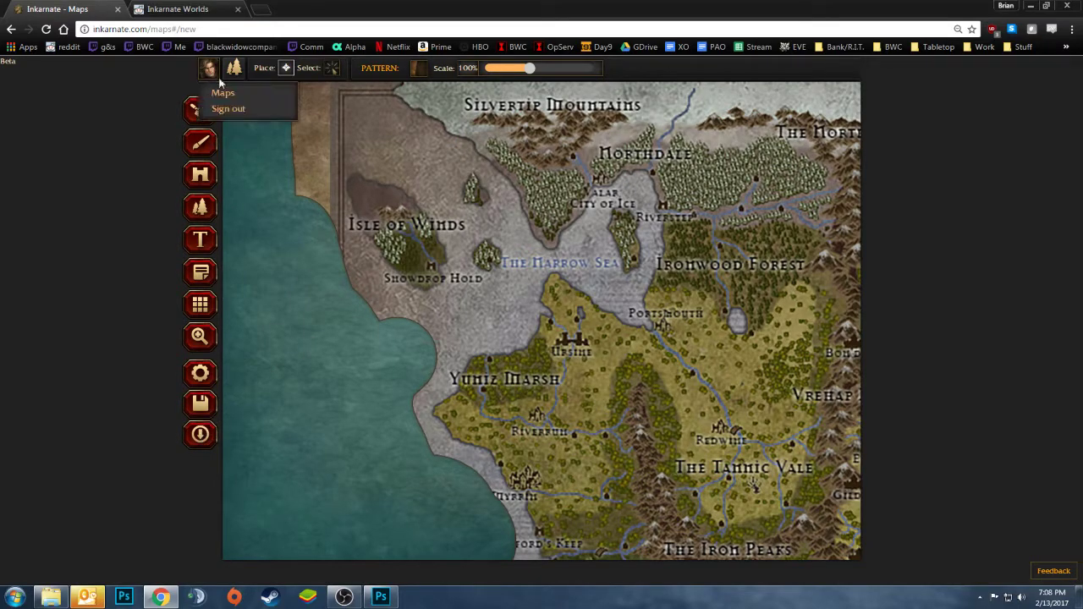
{"action": "left_click", "coordinate": [223, 93]}
{"action": "left_click", "coordinate": [592, 116]}
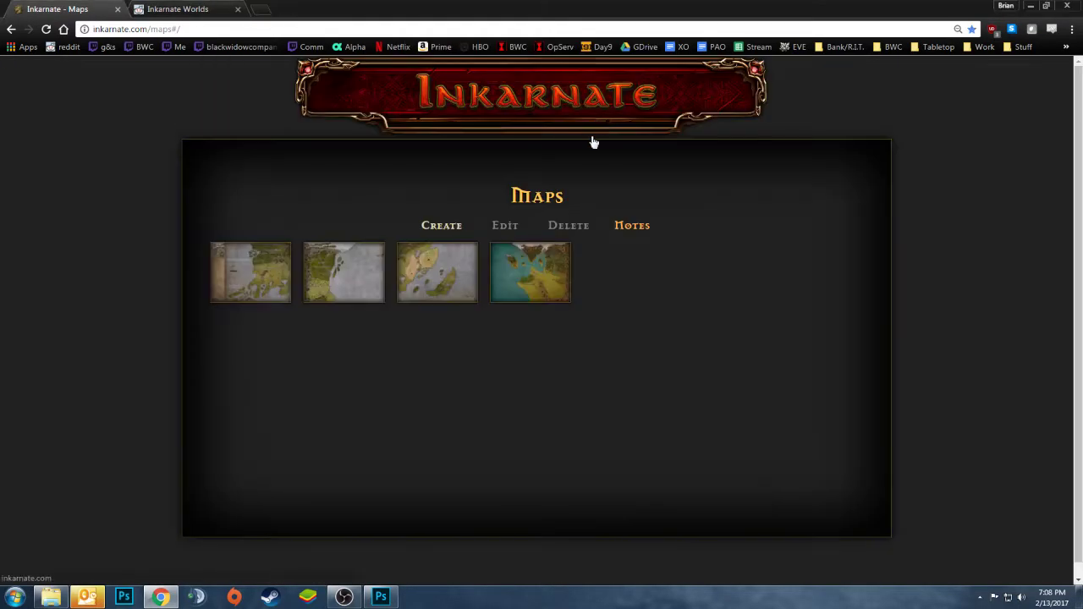
{"action": "left_click", "coordinate": [537, 273]}
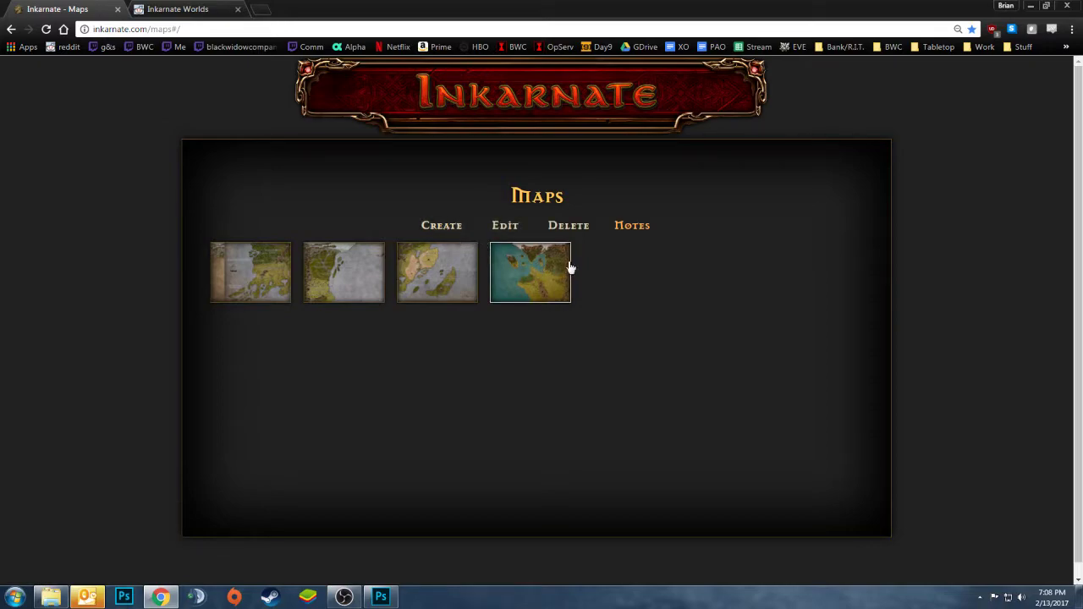
{"action": "left_click", "coordinate": [508, 227]}
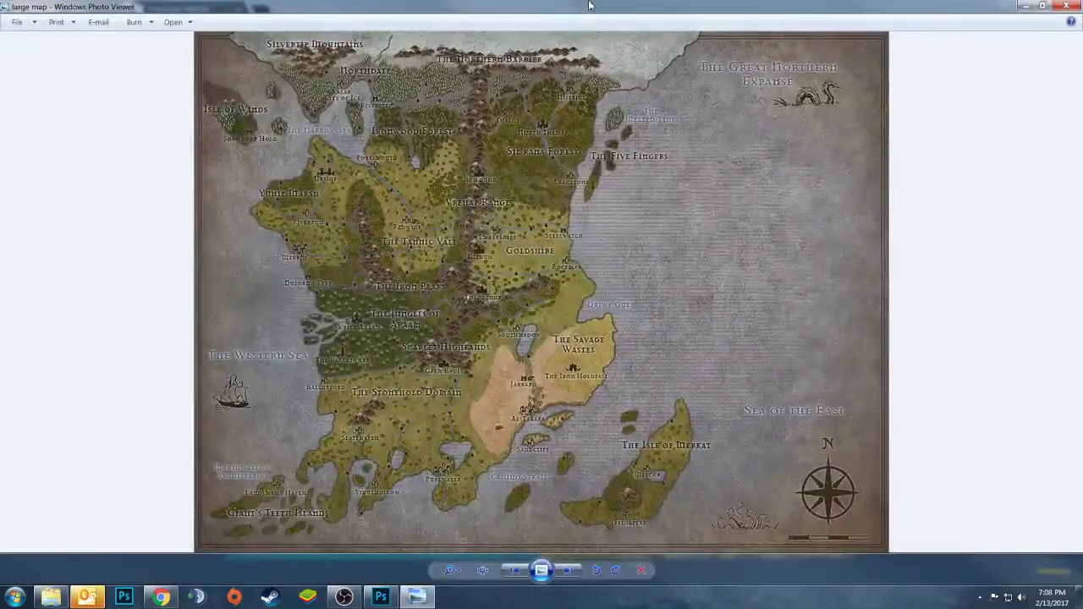
{"action": "left_click_drag", "start_coordinate": [846, 9], "coordinate": [996, 57]}
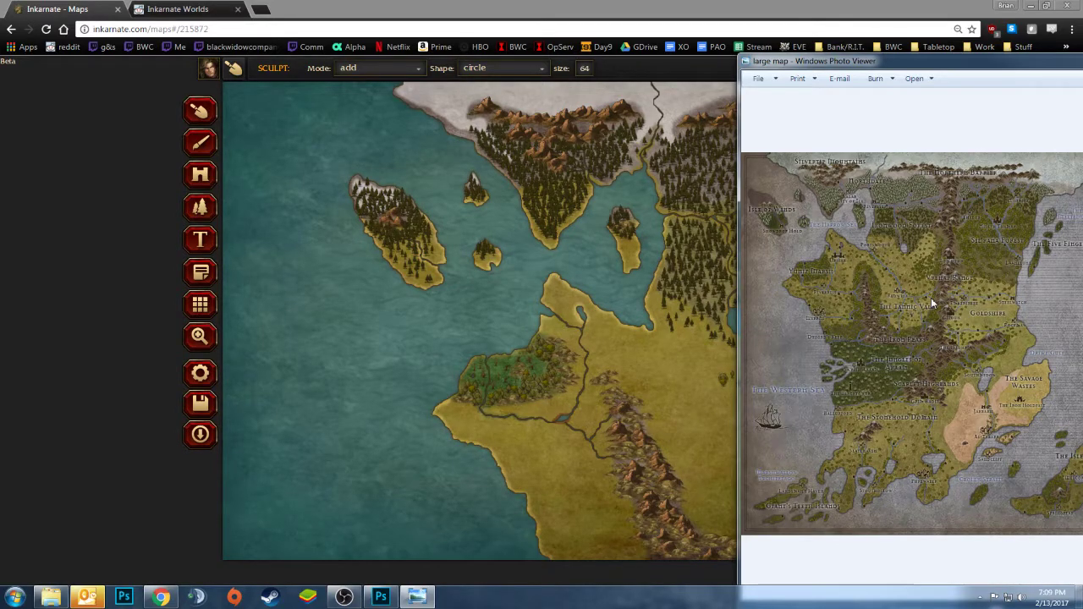
{"action": "left_click", "coordinate": [602, 8]}
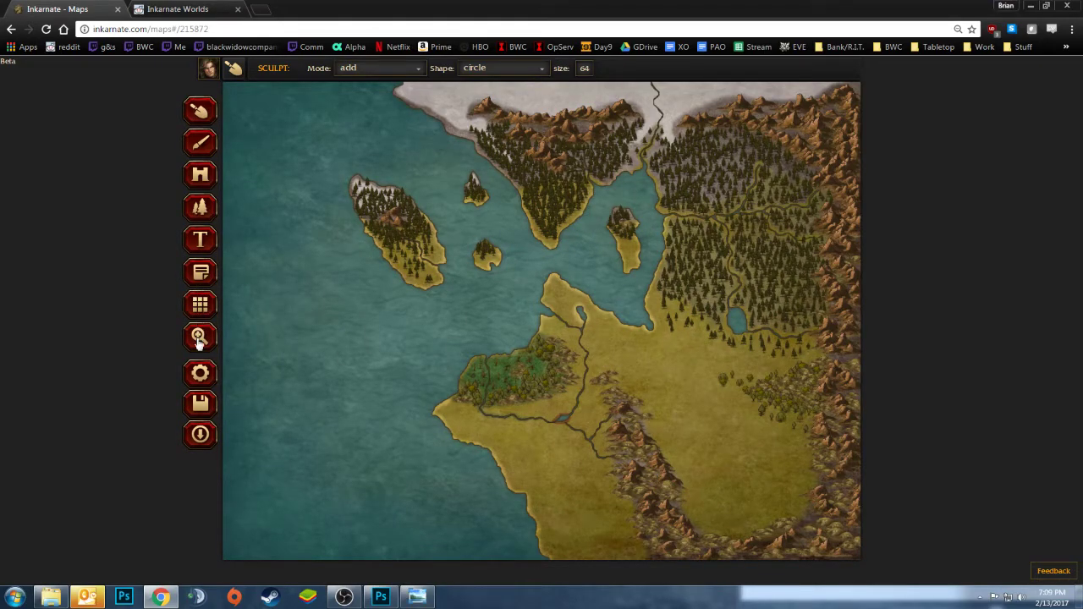
Place a 35%-scale Fortress (icon) at the head of the central inlet.
{"action": "left_click", "coordinate": [200, 205]}
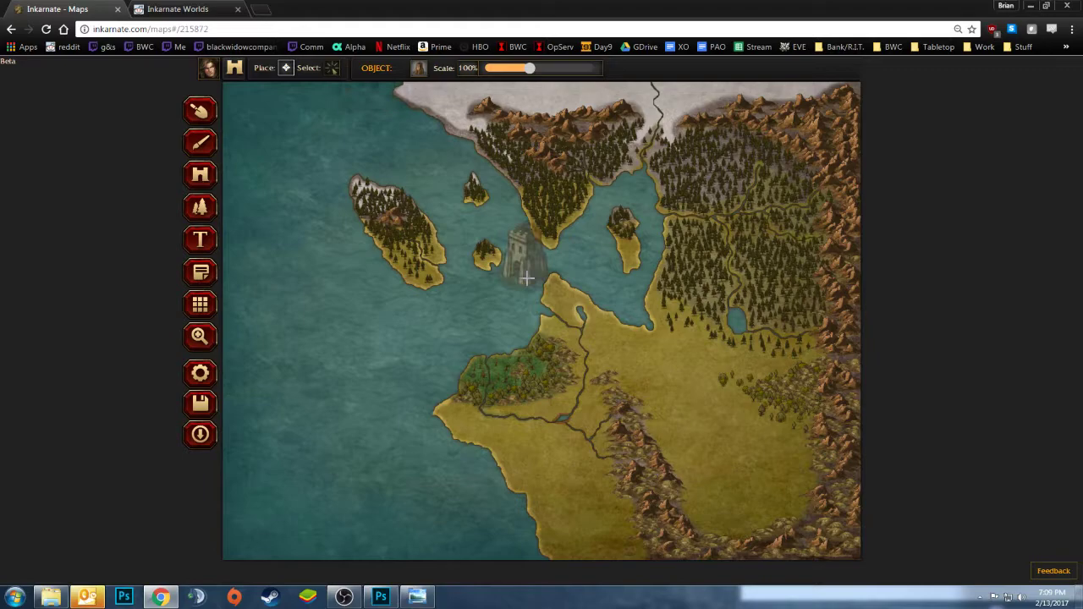
{"action": "left_click_drag", "start_coordinate": [528, 67], "coordinate": [482, 68]}
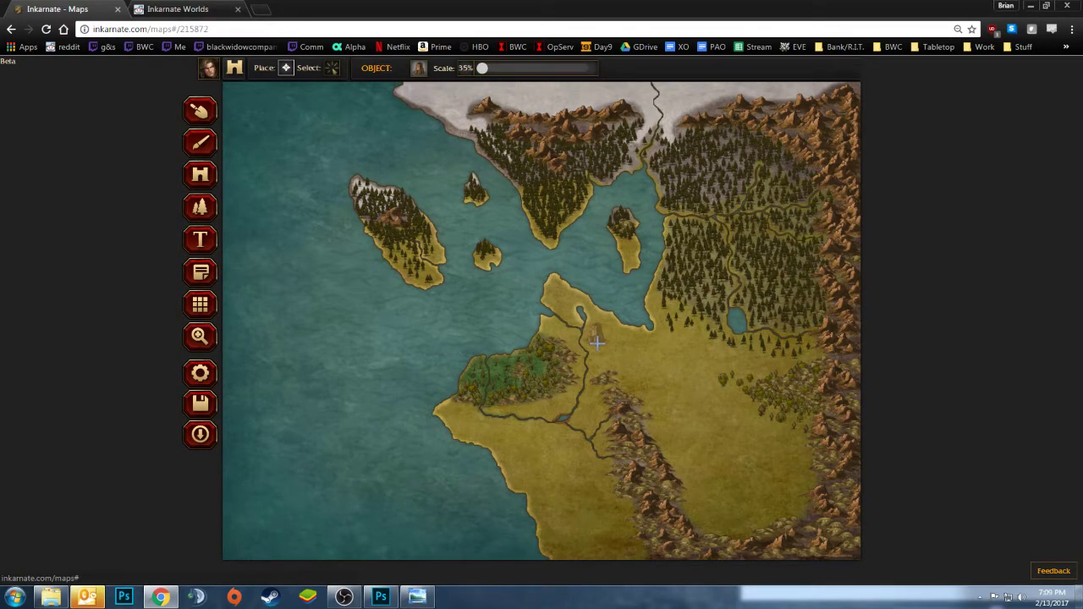
{"action": "left_click", "coordinate": [418, 68]}
{"action": "scroll", "coordinate": [452, 307], "scroll_direction": "down", "scroll_amount": 2}
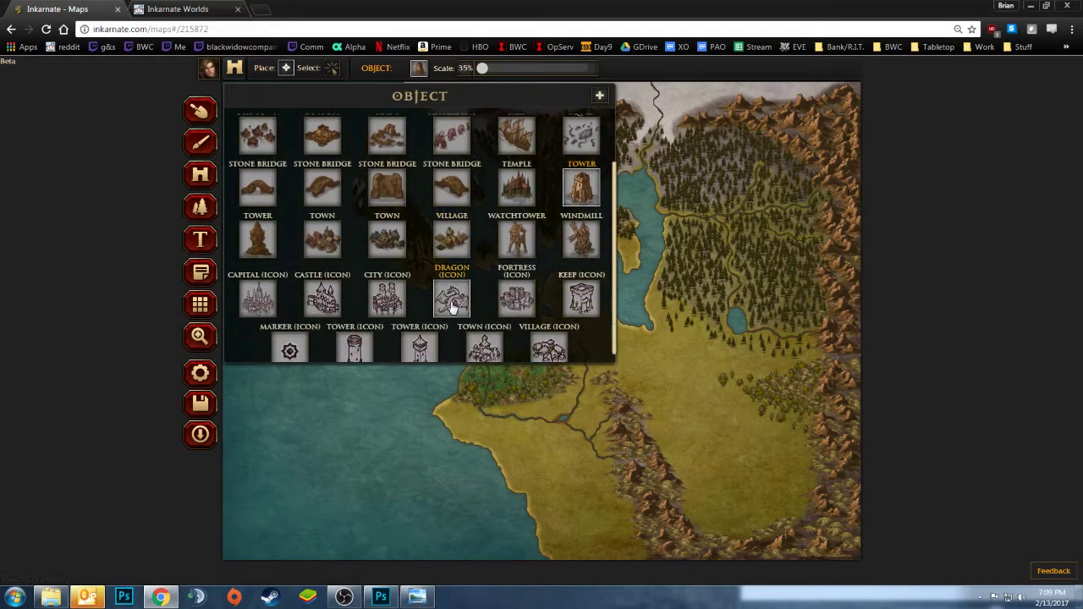
{"action": "left_click", "coordinate": [518, 290]}
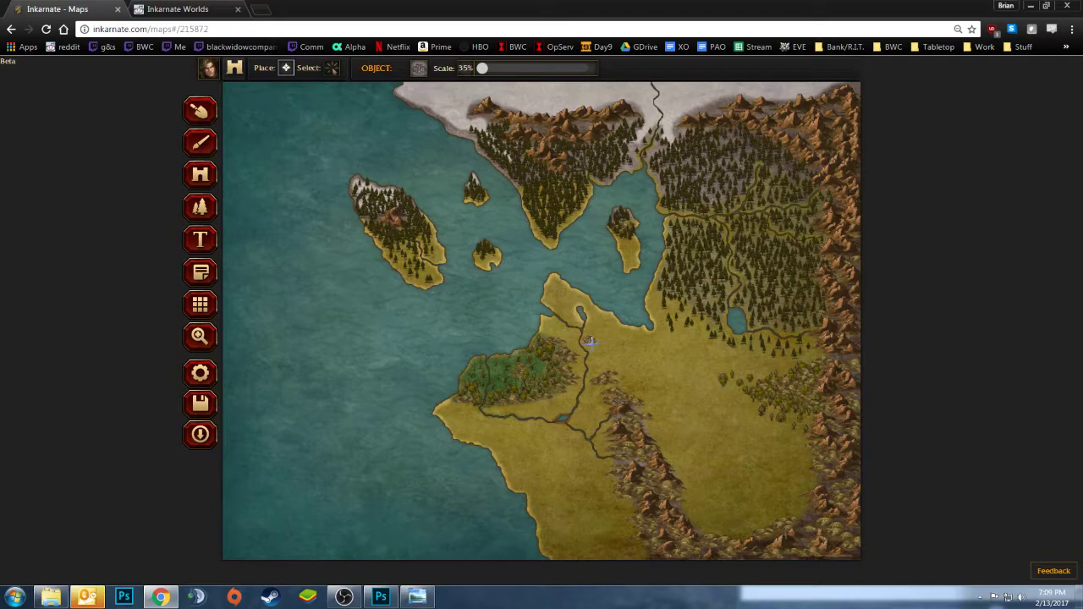
{"action": "left_click", "coordinate": [590, 341]}
{"action": "left_click", "coordinate": [202, 142]}
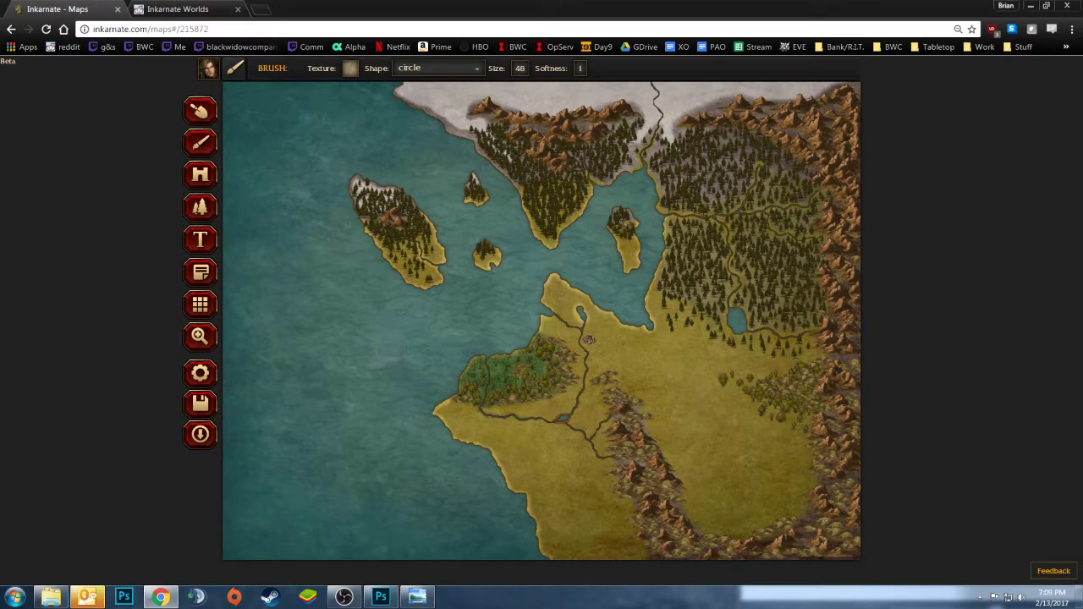
{"action": "left_click", "coordinate": [343, 596]}
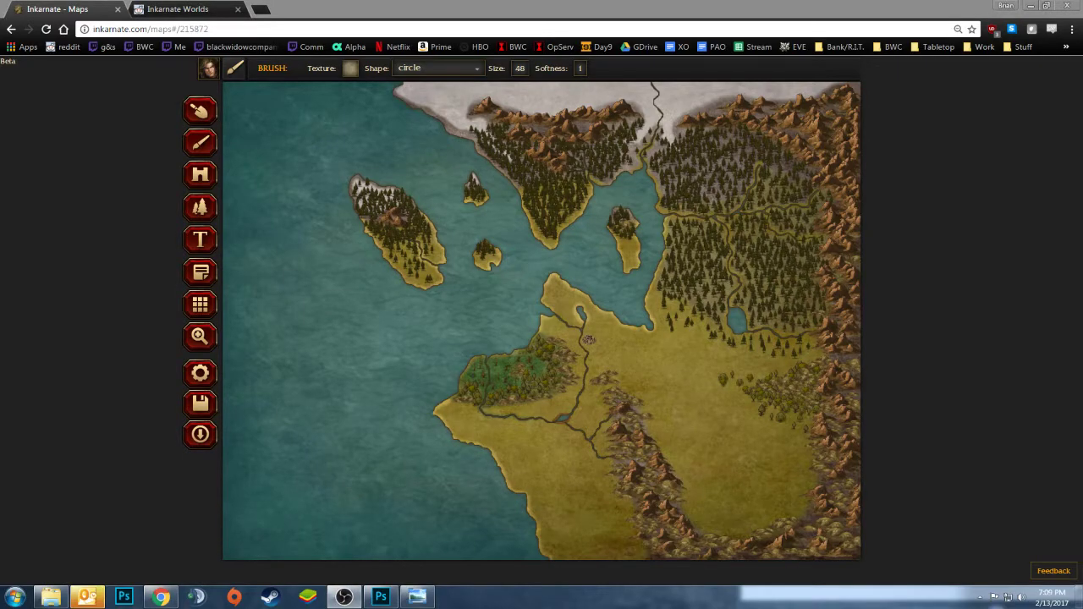